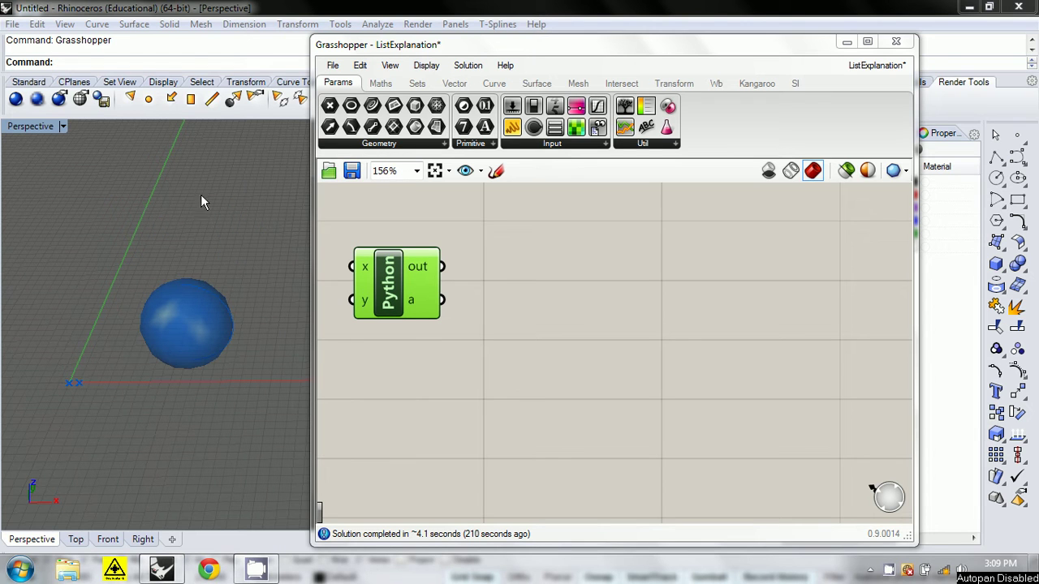
Step: Review the Python script, whose output a is the list [p1,p2,sph]
right_click(533, 265)
click(422, 231)
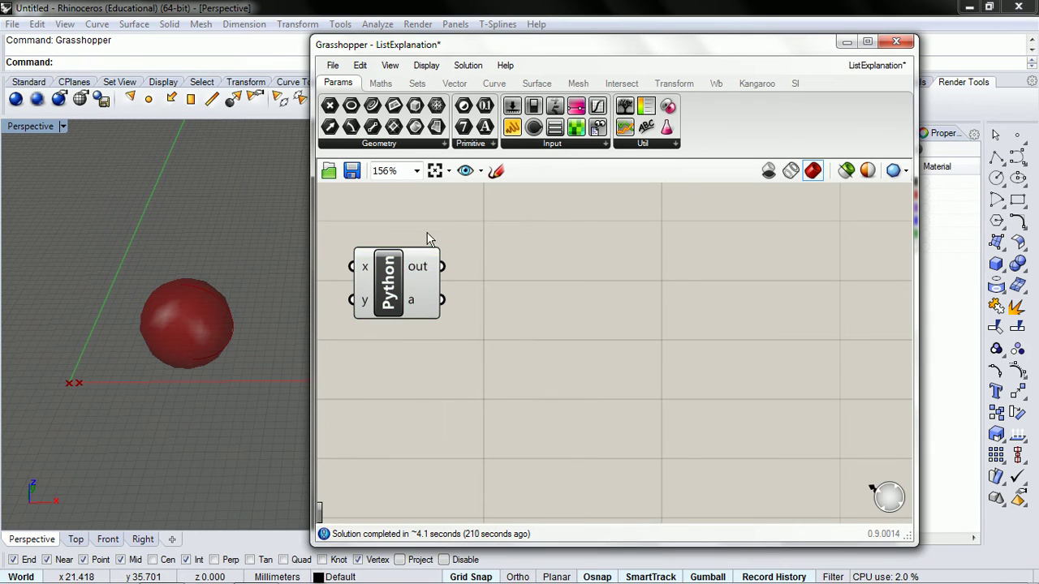
scroll(452, 258, up, 2)
click(414, 296)
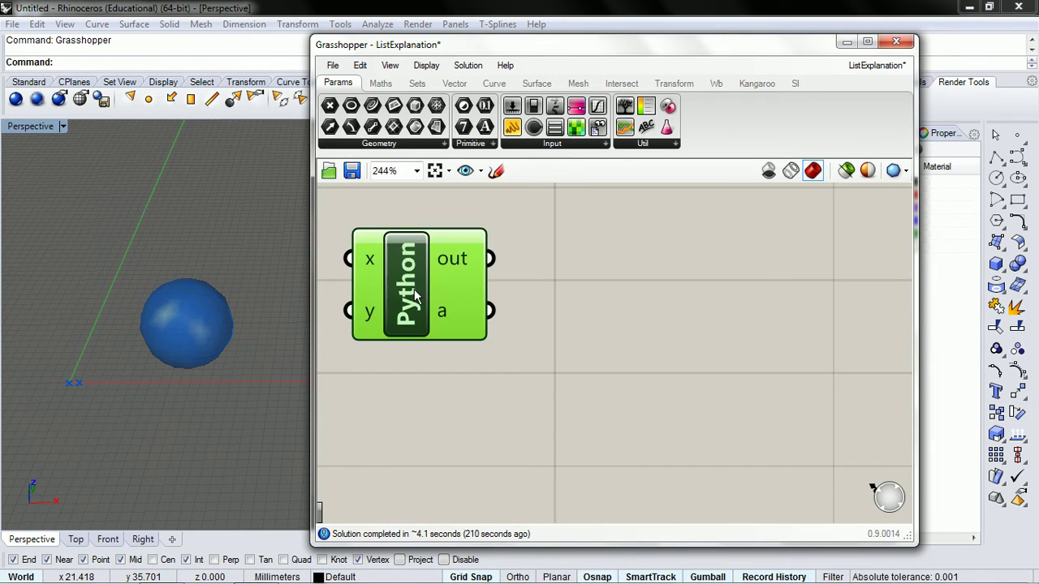
double_click(413, 297)
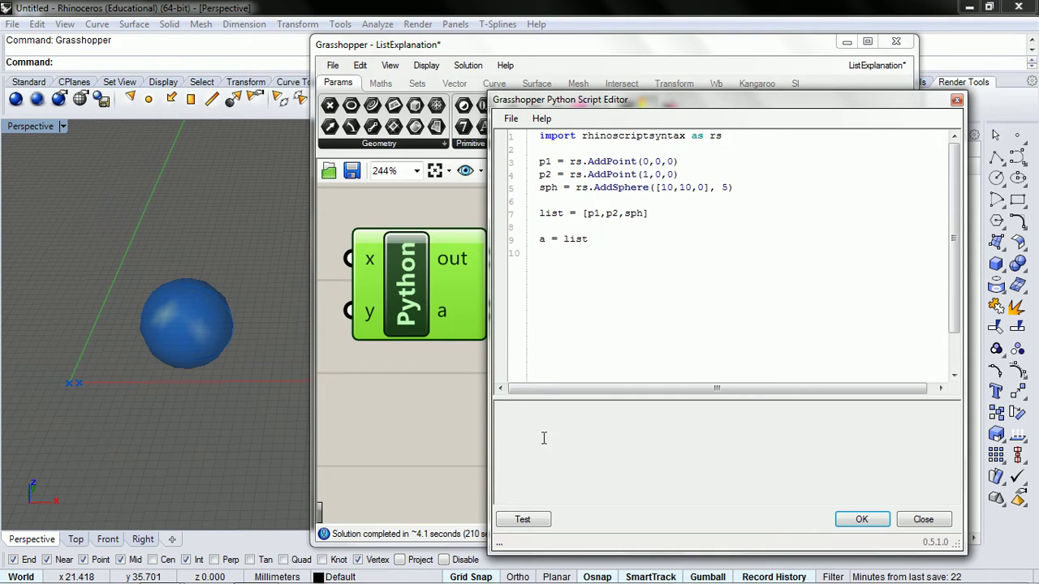
click(866, 524)
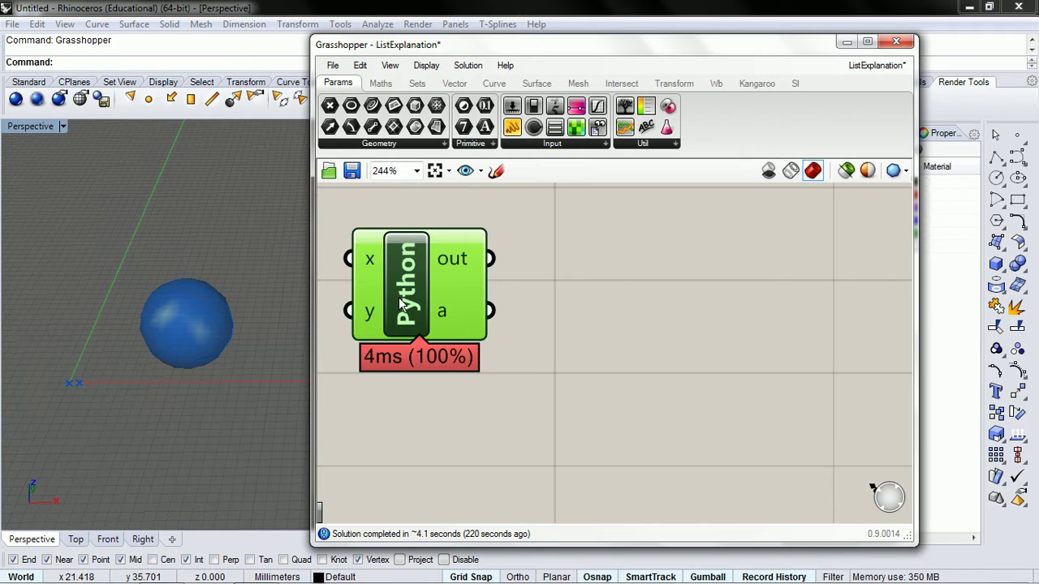
right_drag(404, 307, 397, 280)
double_click(398, 280)
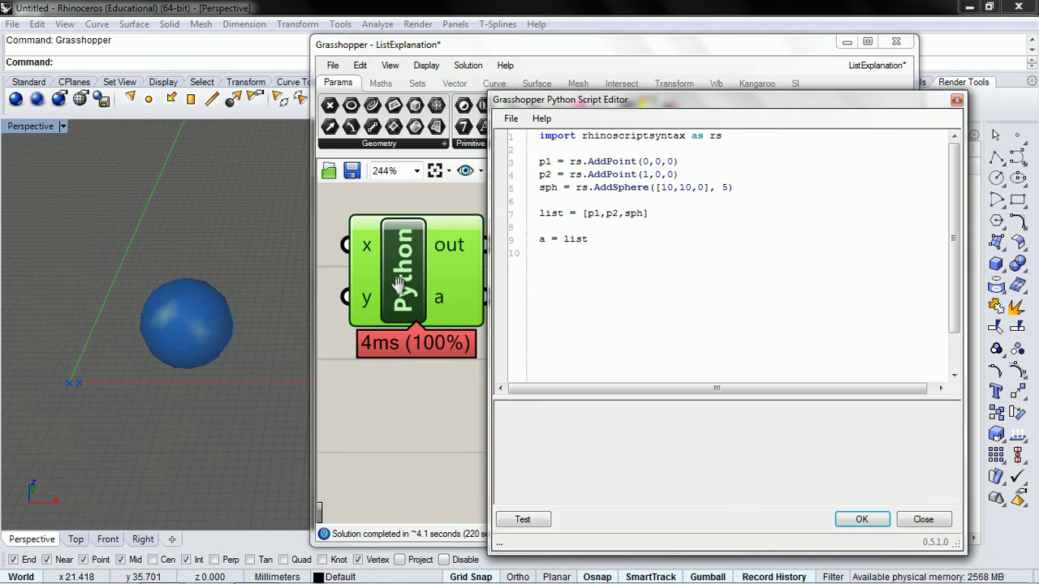
mouse_move(582, 214)
mouse_down()
mouse_move(654, 223)
mouse_move(564, 240)
mouse_up()
click(627, 240)
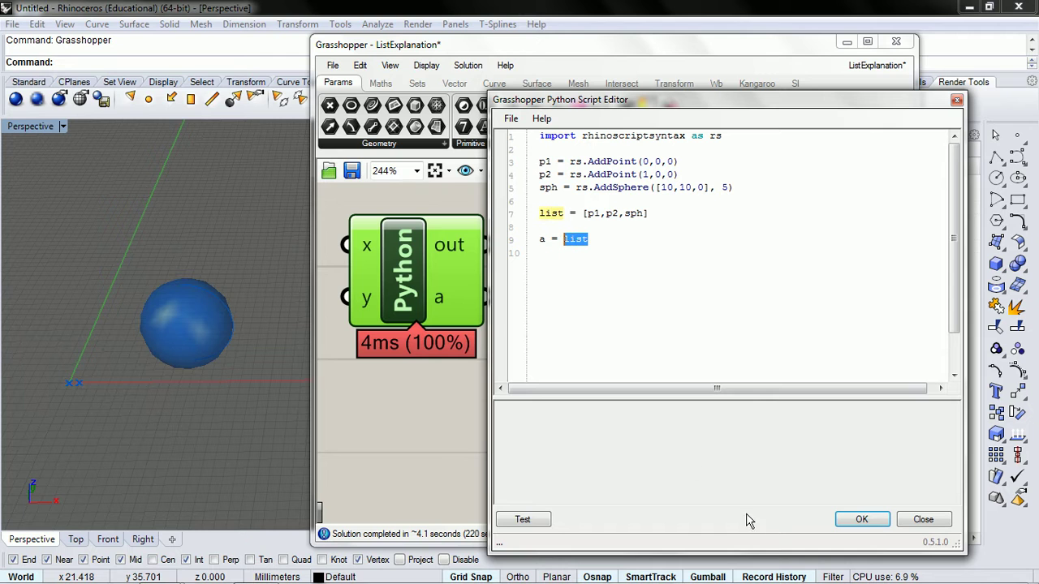
click(853, 520)
Step: Add a Panel beside the Python component and wire its a output into it
double_click(588, 307)
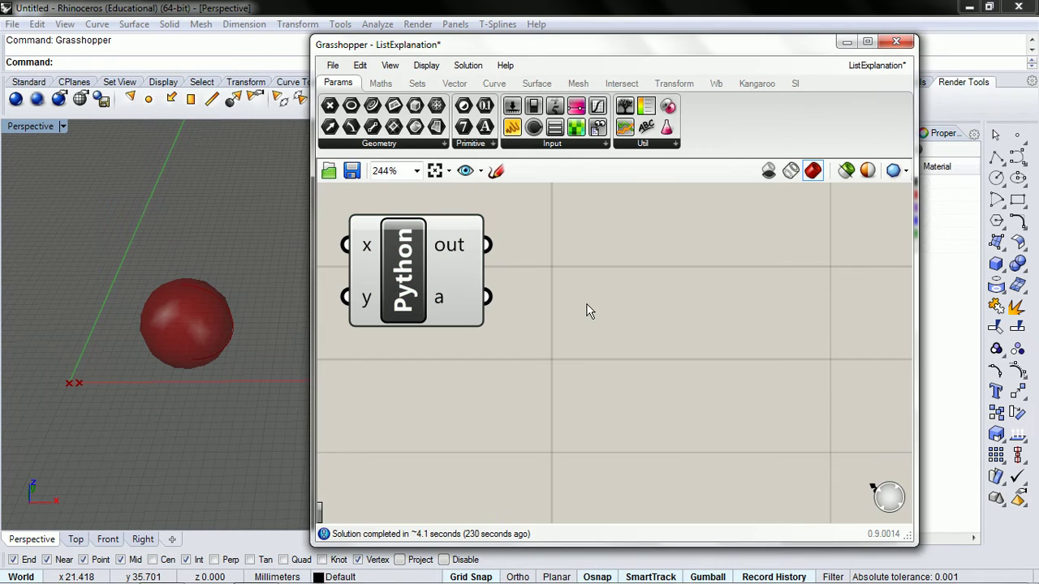
text(panel)
key(Return)
drag(531, 303, 641, 272)
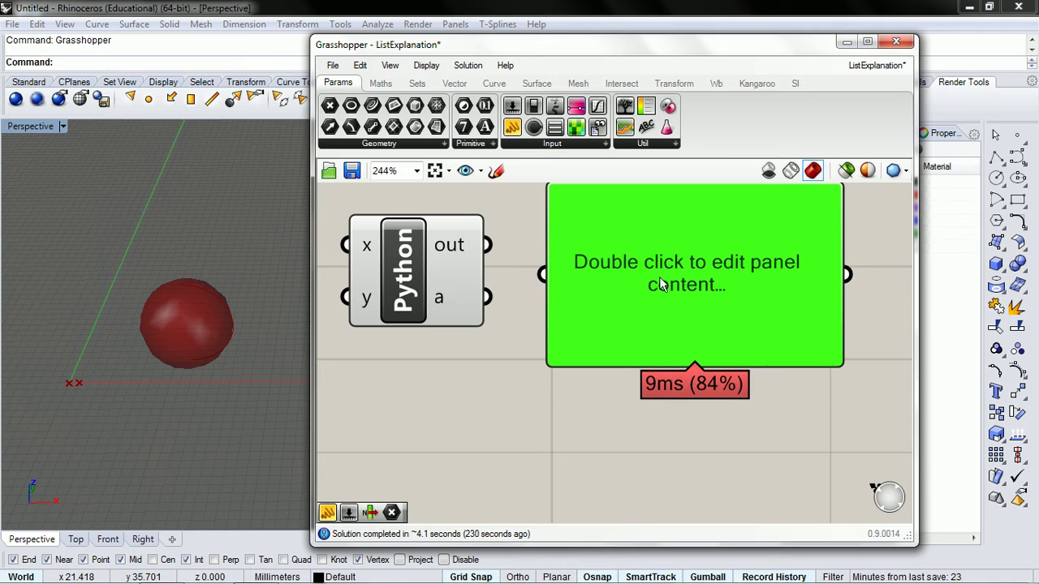
drag(489, 299, 542, 274)
right_drag(542, 274, 535, 337)
click(432, 315)
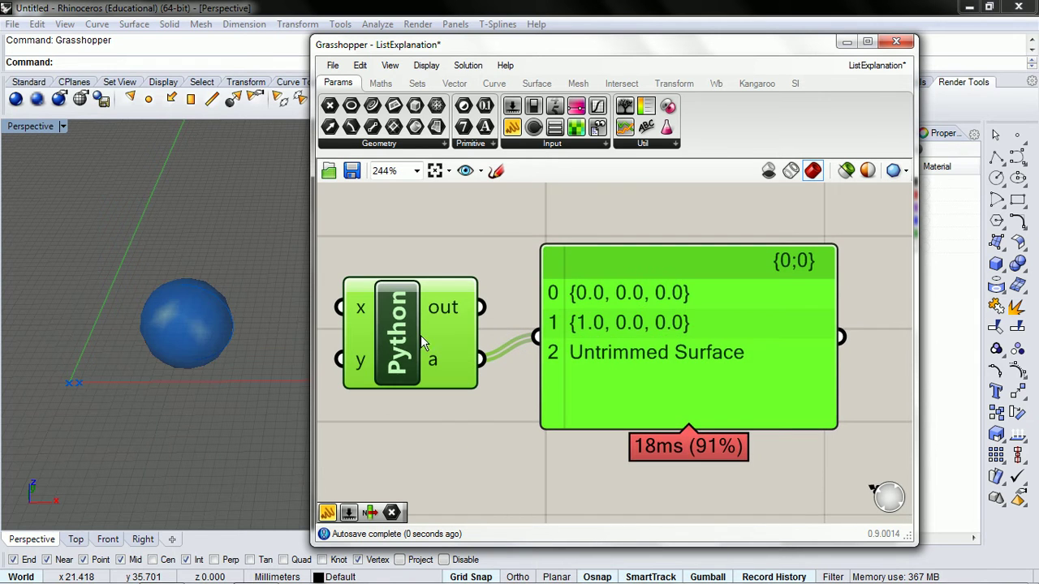
Step: Maximize Grasshopper and test-run the script, listing two points and an Untrimmed Surface
click(867, 41)
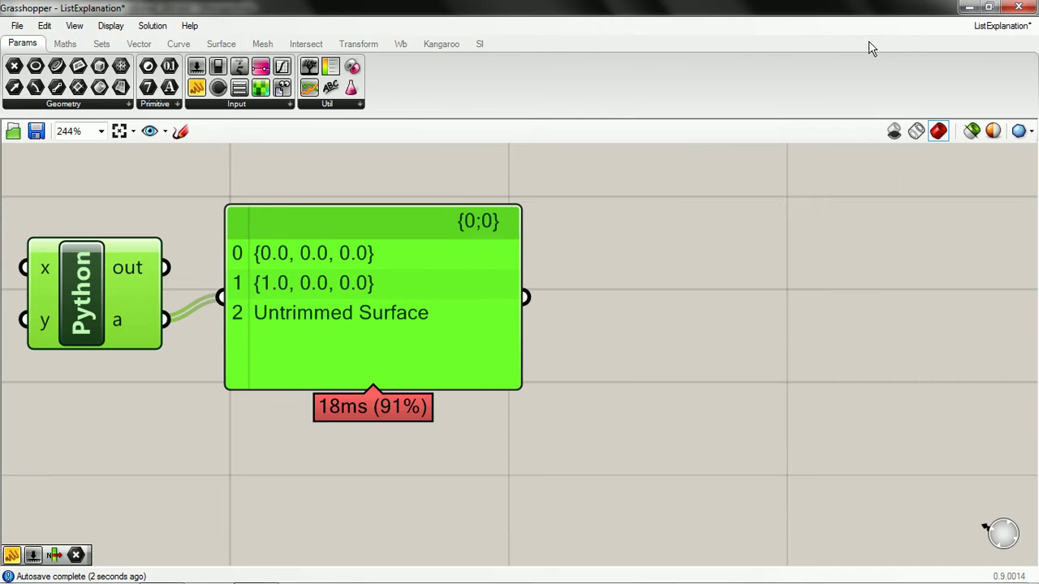
right_drag(221, 278, 334, 290)
double_click(267, 272)
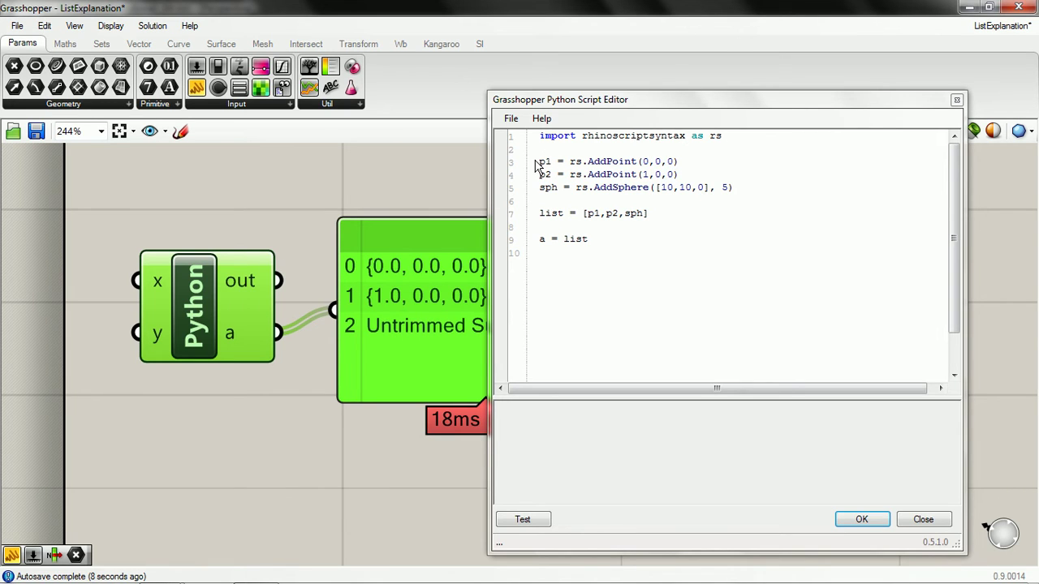
mouse_move(541, 161)
mouse_down()
mouse_move(680, 162)
mouse_move(689, 177)
mouse_move(737, 174)
mouse_move(734, 188)
mouse_up()
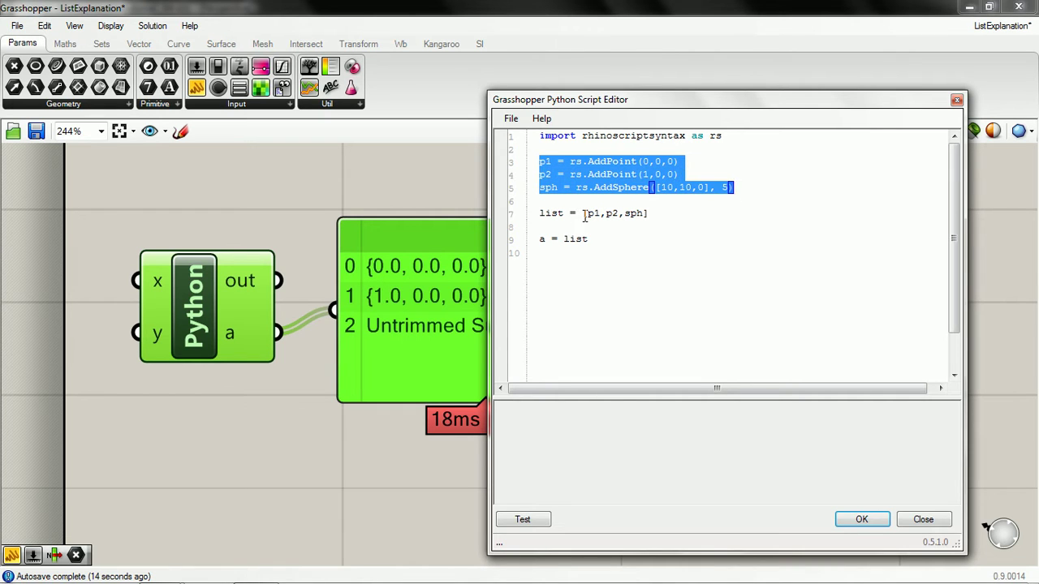
drag(583, 213, 650, 213)
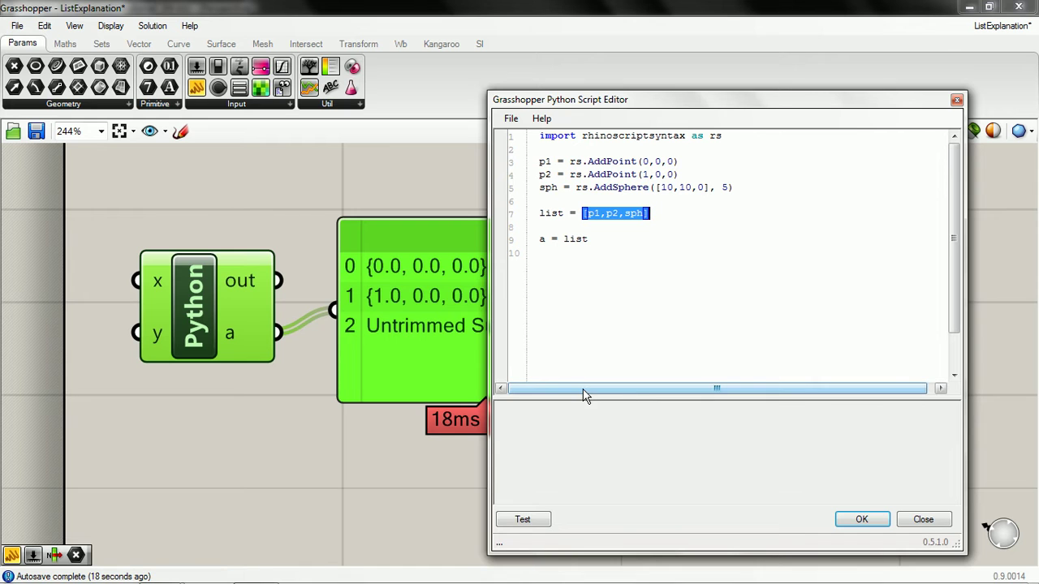
click(523, 524)
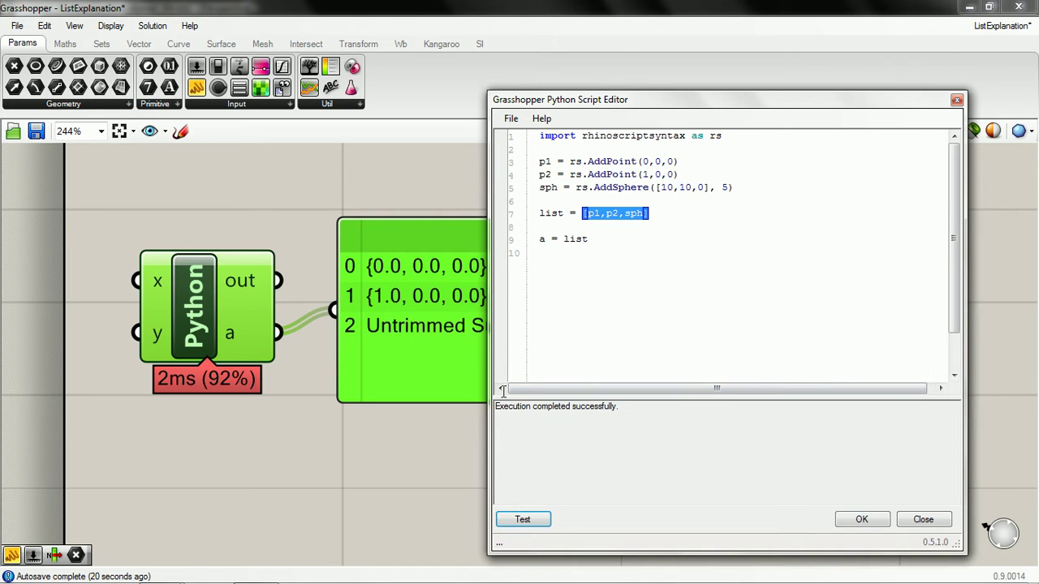
drag(649, 101, 783, 92)
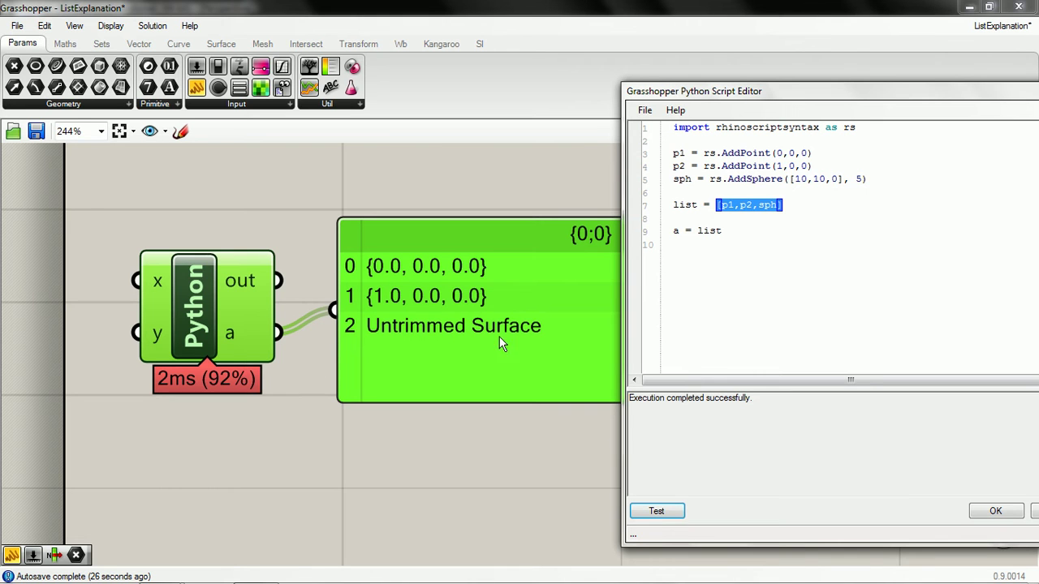
drag(694, 92, 523, 67)
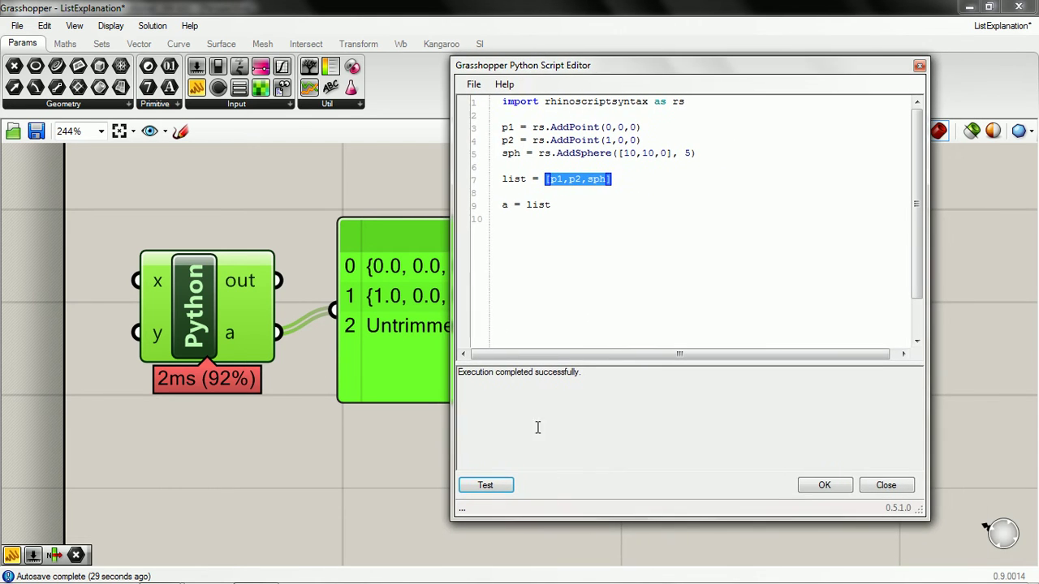
Step: Change line 7 to [[p1,p2],sph] and test-run the script
click(504, 166)
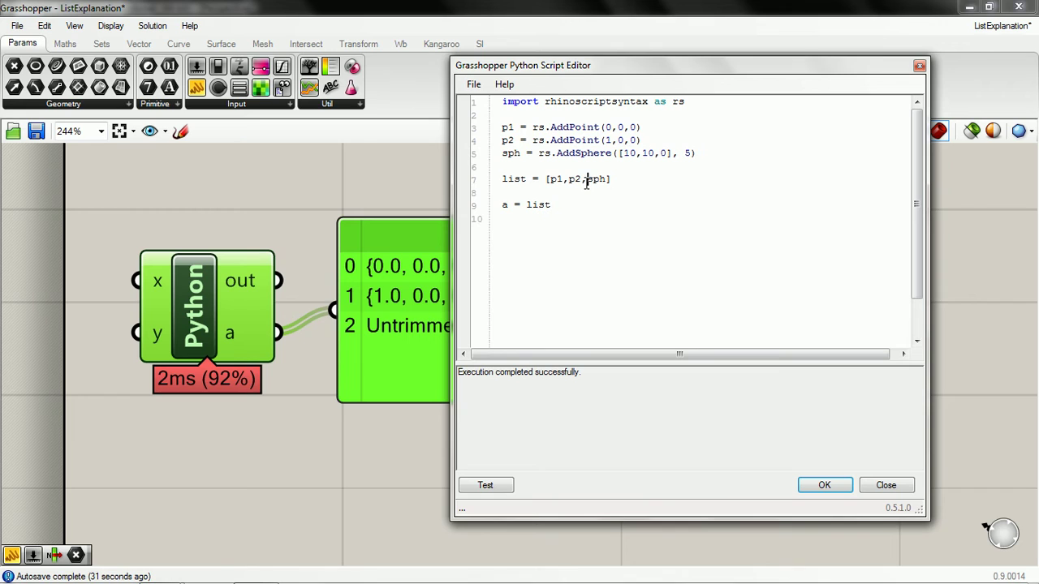
click(586, 178)
text(])
key(Left)
key(Left)
key(Left)
key(Left)
text([)
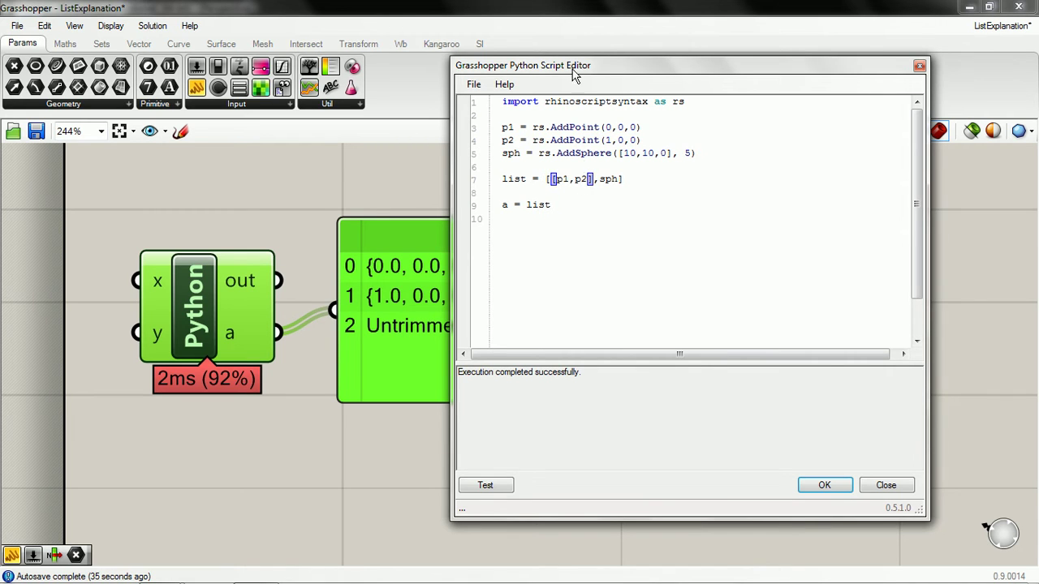
click(492, 487)
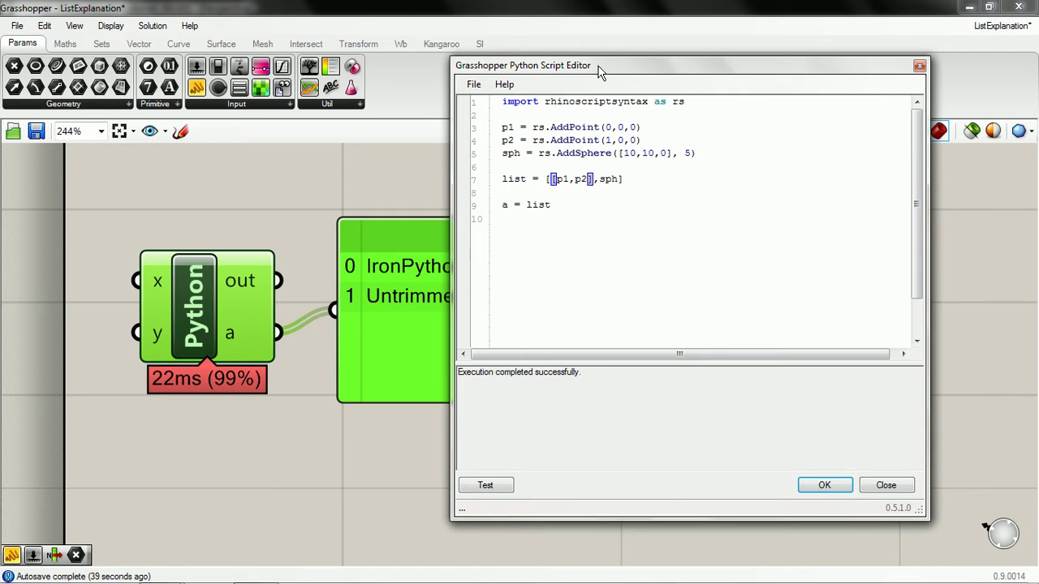
Step: Rearrange the editor, panel and Python component, then apply the script with OK
drag(603, 66, 726, 63)
drag(465, 284, 398, 242)
drag(229, 314, 177, 294)
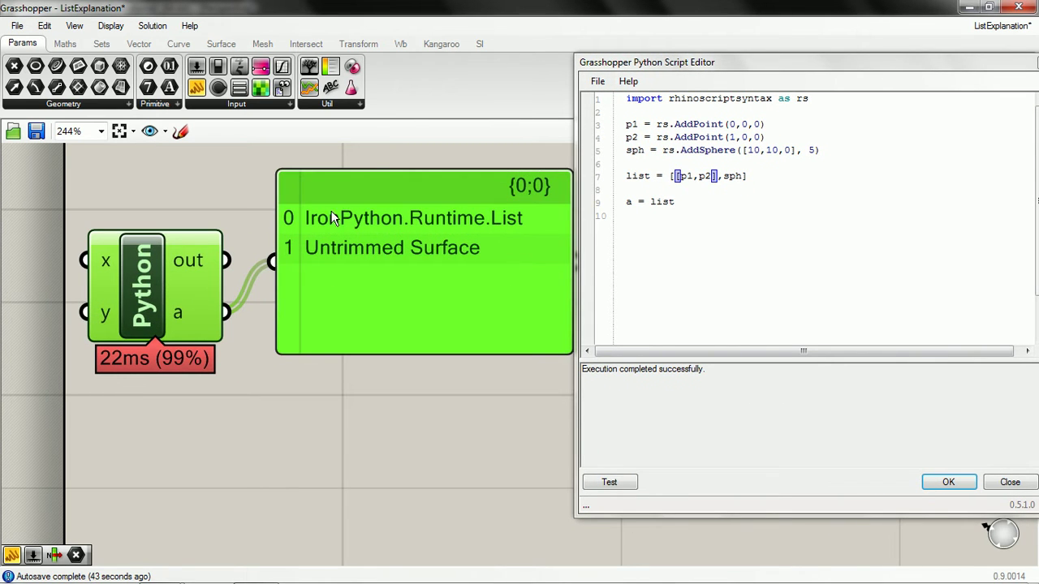
click(674, 177)
drag(674, 177, 711, 177)
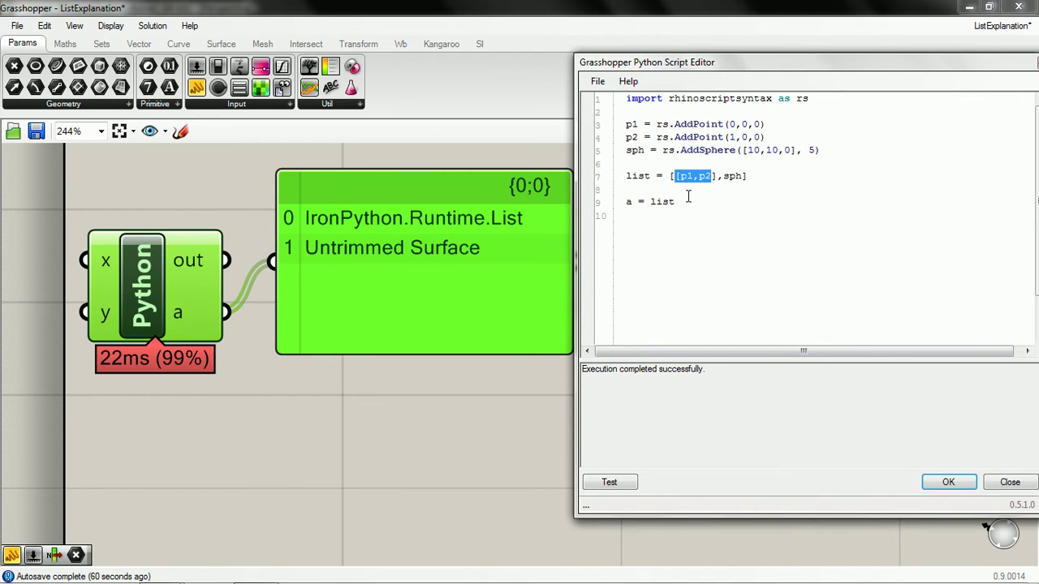
drag(687, 202, 641, 203)
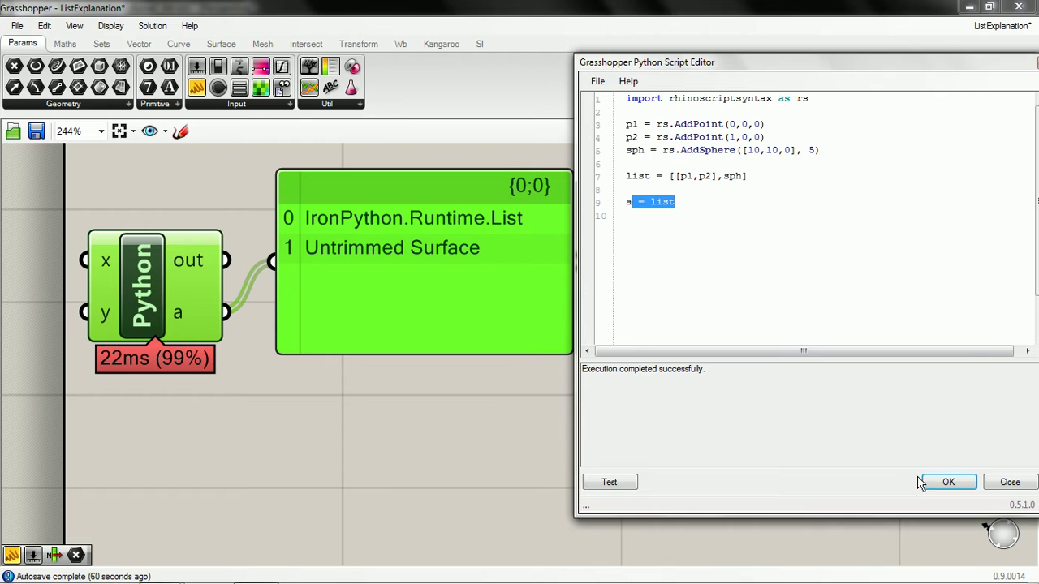
click(945, 482)
Step: Add a new Python component whose script is a = x
right_drag(465, 420, 476, 372)
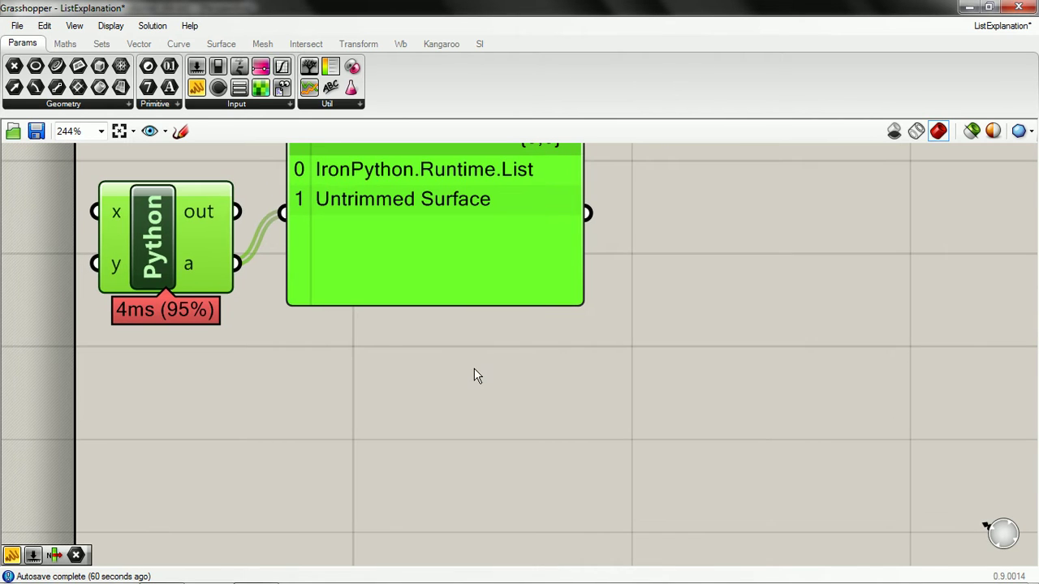
double_click(475, 371)
text(python)
key(Return)
right_click(476, 371)
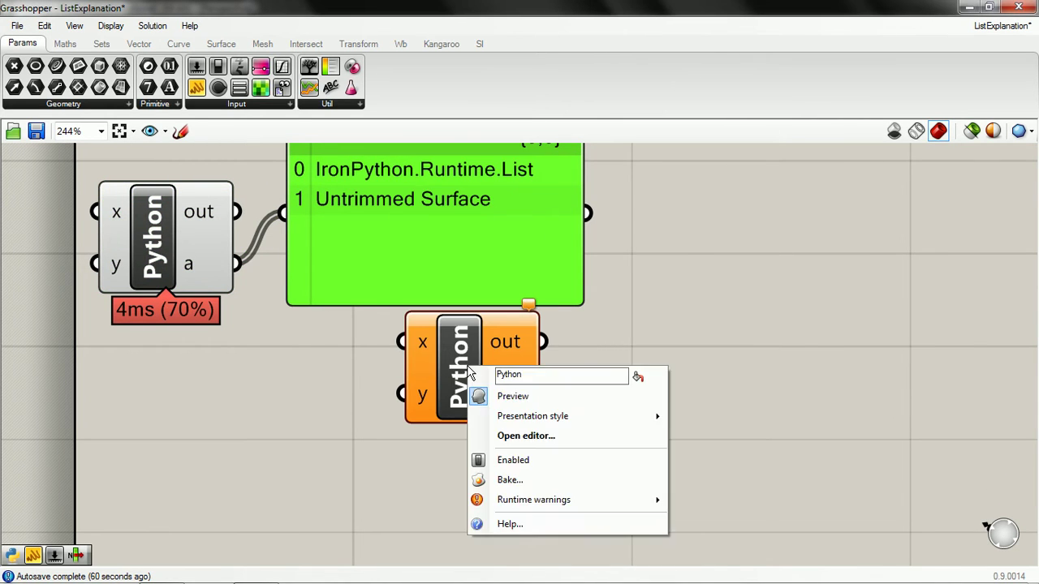
click(457, 351)
double_click(457, 351)
text(a =)
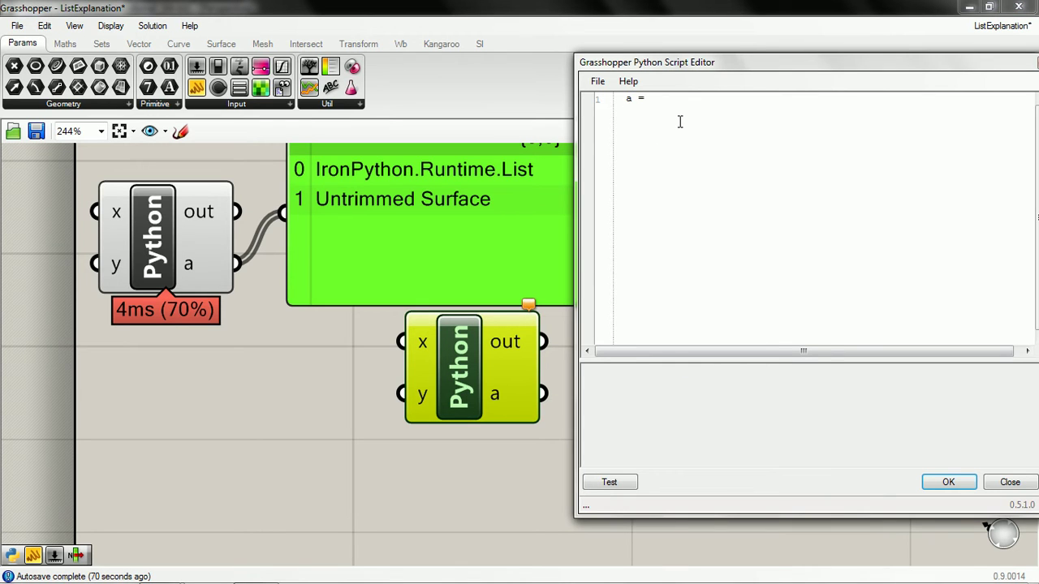
text(x)
key(Return)
drag(660, 98, 566, 98)
click(945, 482)
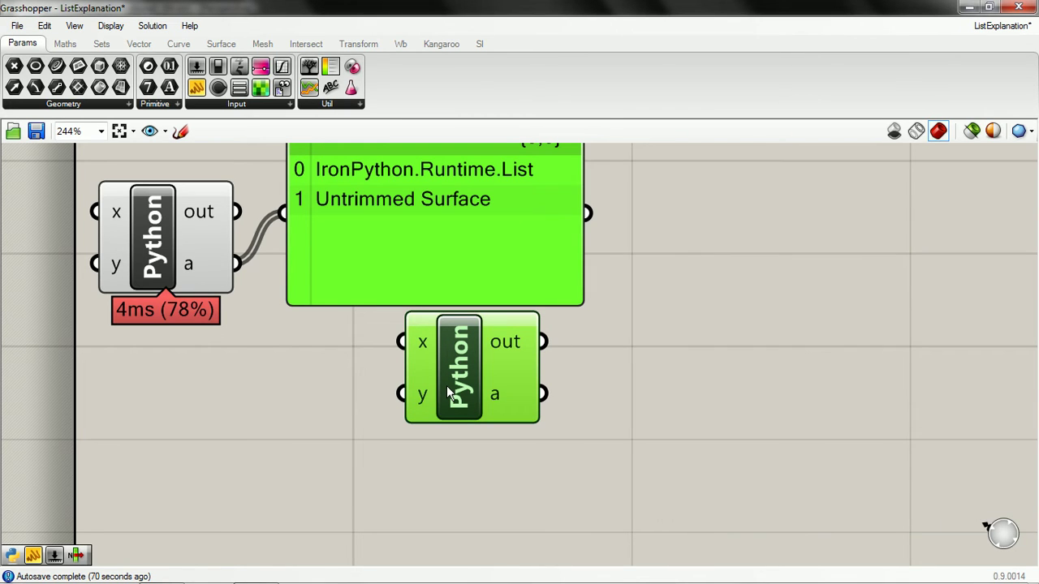
Step: Name it 'a = x', feed it the first Python output, and send its output to a panel
right_click(446, 389)
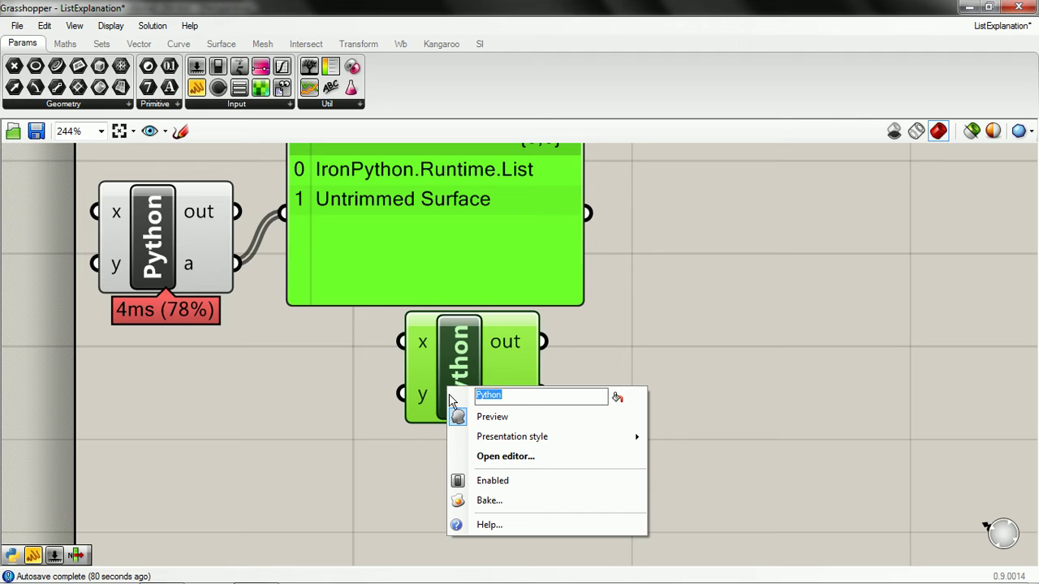
text(a = x)
key(Return)
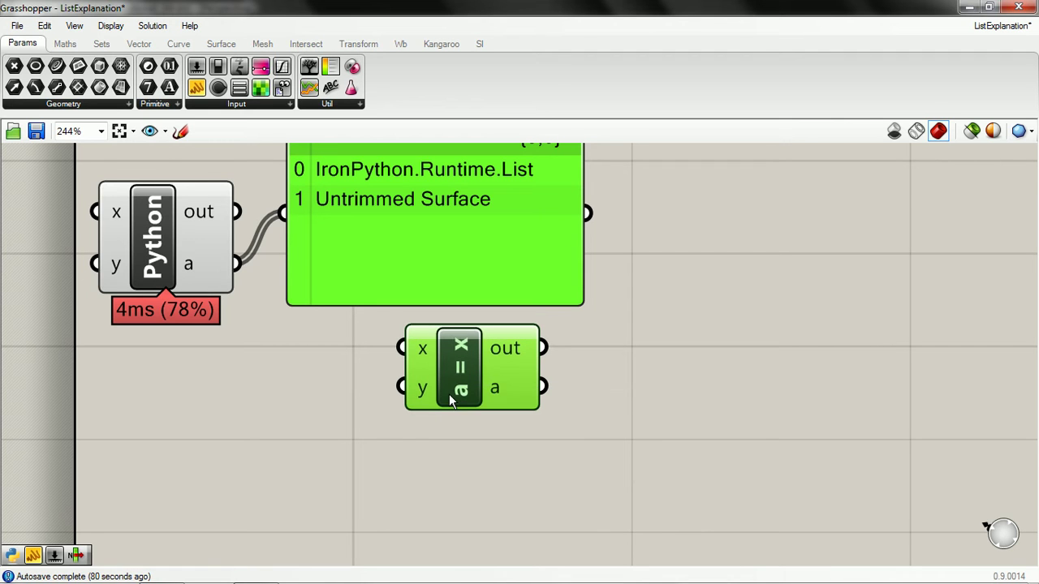
mouse_move(237, 264)
mouse_down()
mouse_move(387, 372)
mouse_move(400, 351)
mouse_move(617, 343)
mouse_up()
scroll(367, 351, down, 3)
drag(414, 421, 497, 321)
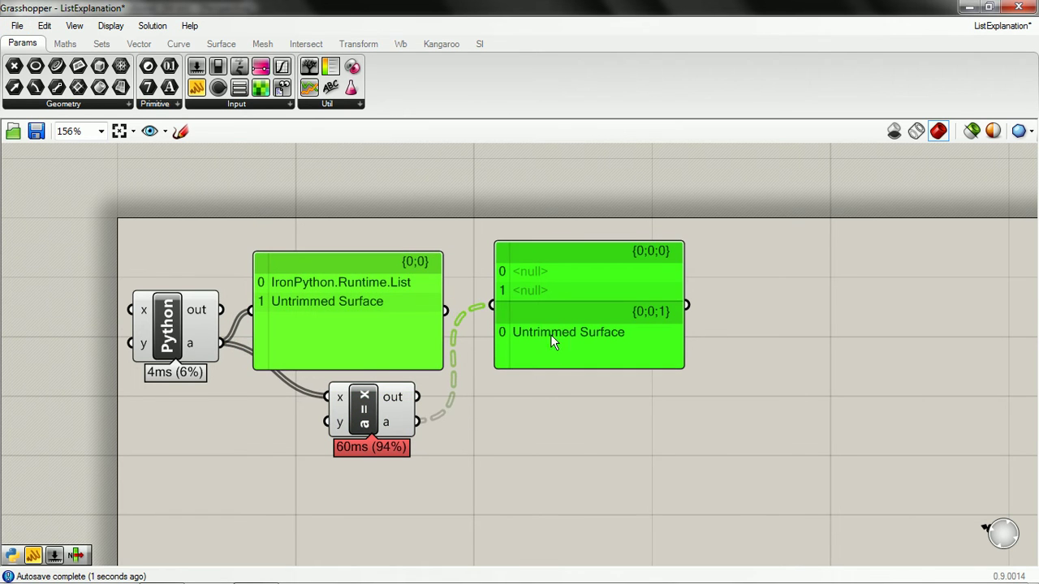
Step: Recompute the solution so the point coordinates appear in the panel
scroll(537, 330, up, 3)
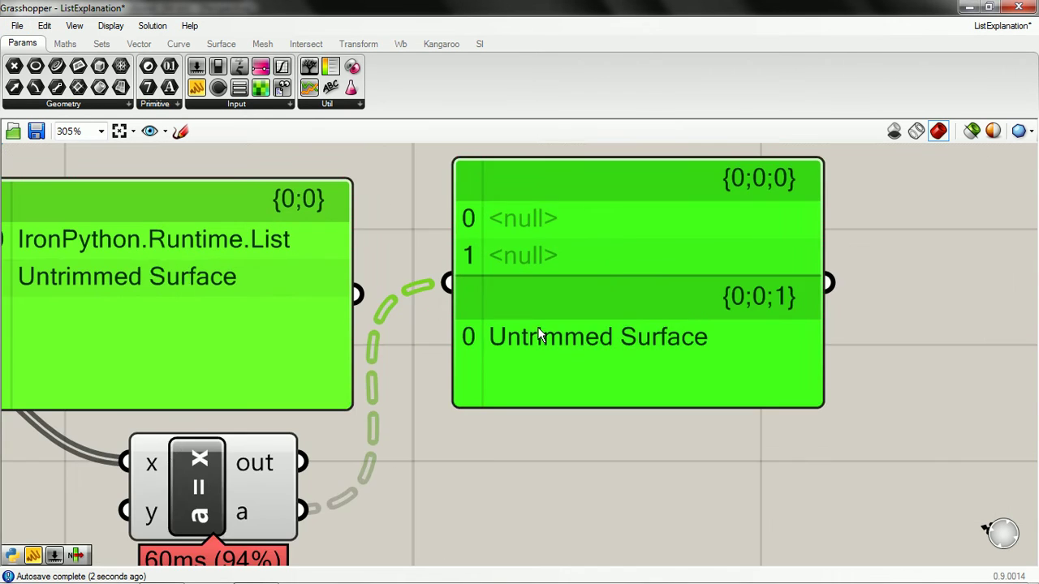
click(430, 231)
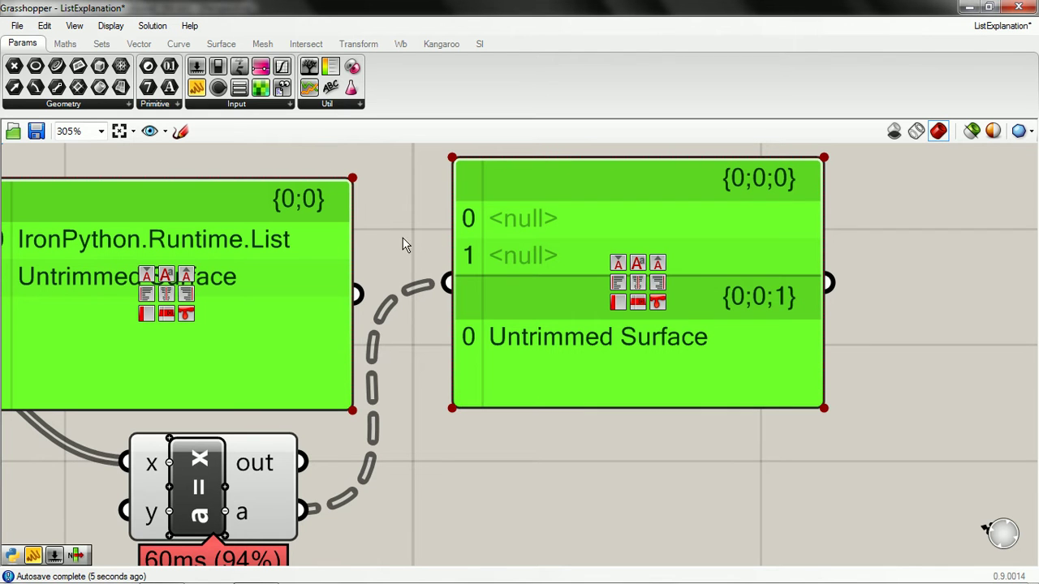
click(150, 25)
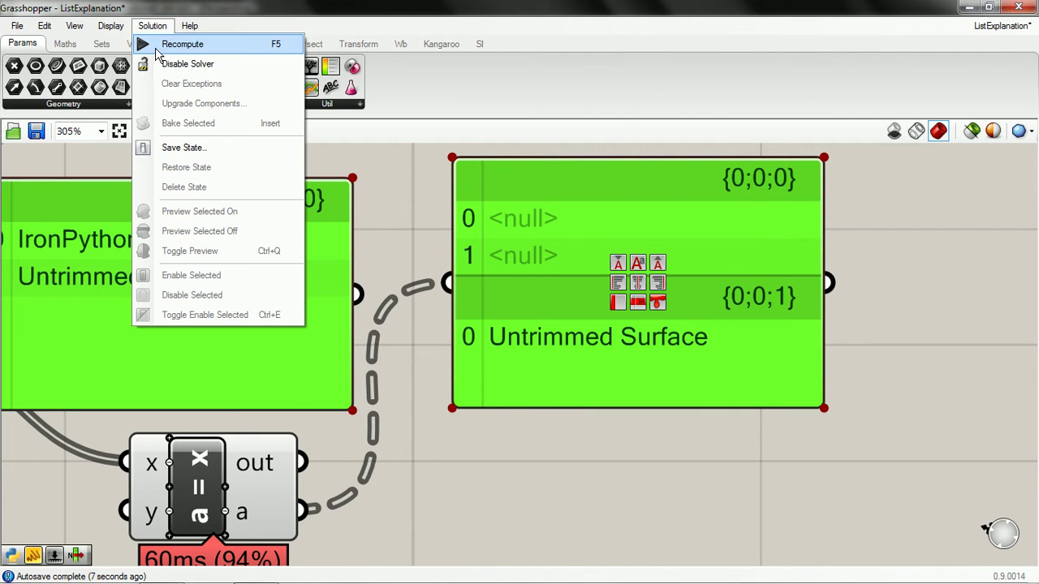
click(156, 50)
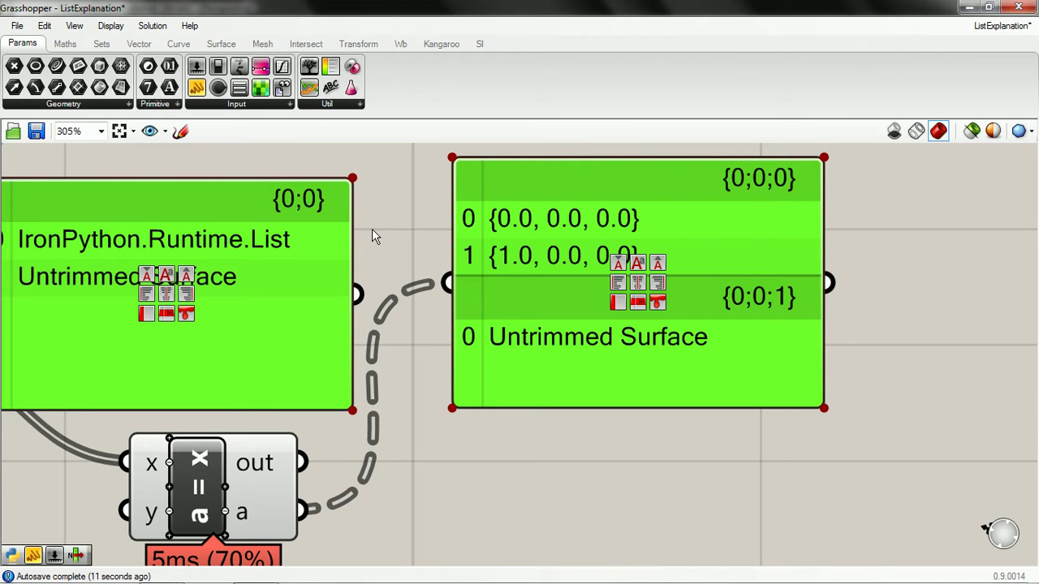
Step: Simplify the a = x output so the branches become {0} and {1}
scroll(427, 284, down, 2)
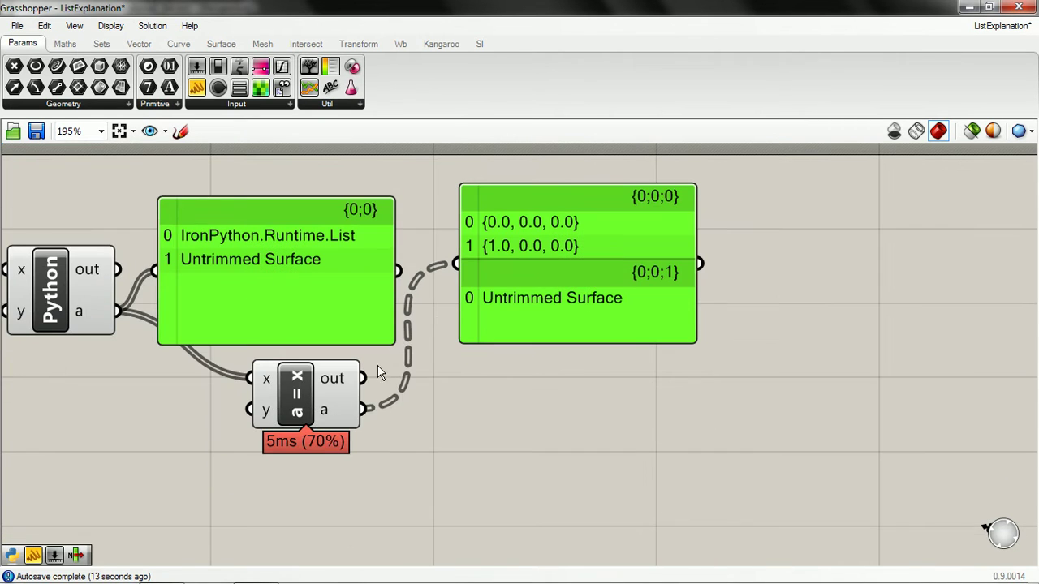
drag(313, 410, 309, 428)
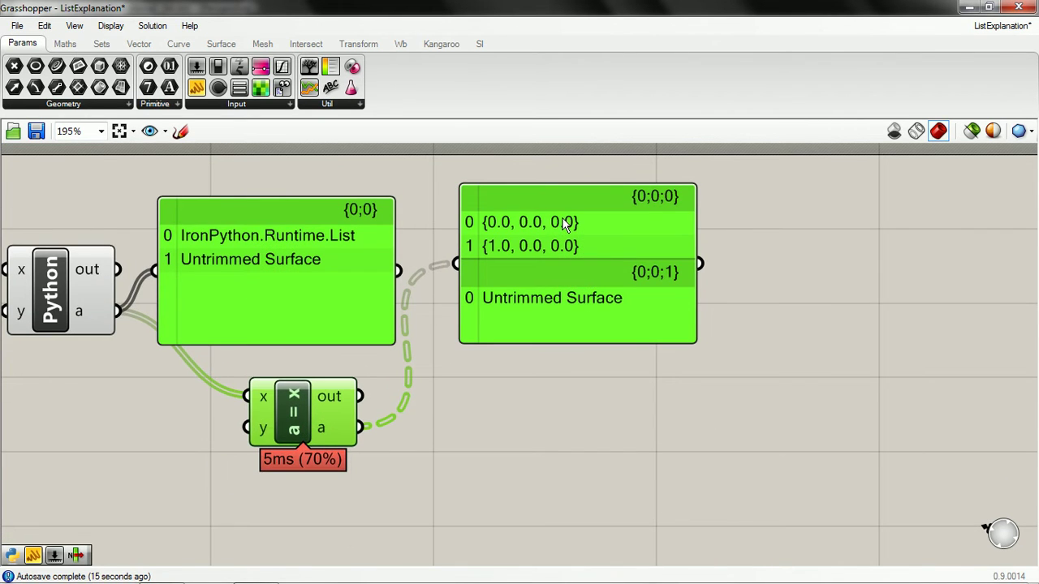
right_click(322, 433)
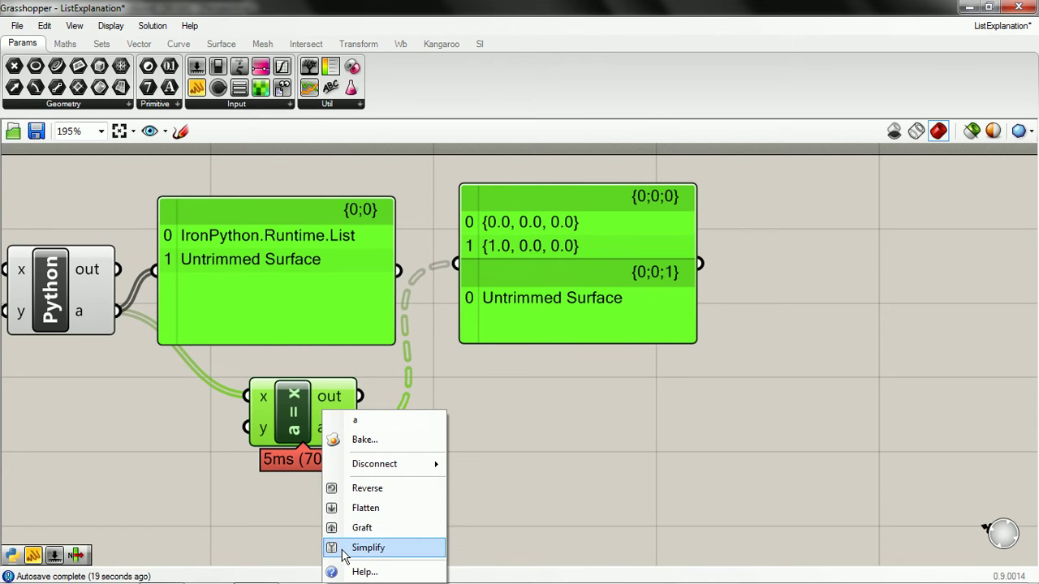
click(324, 543)
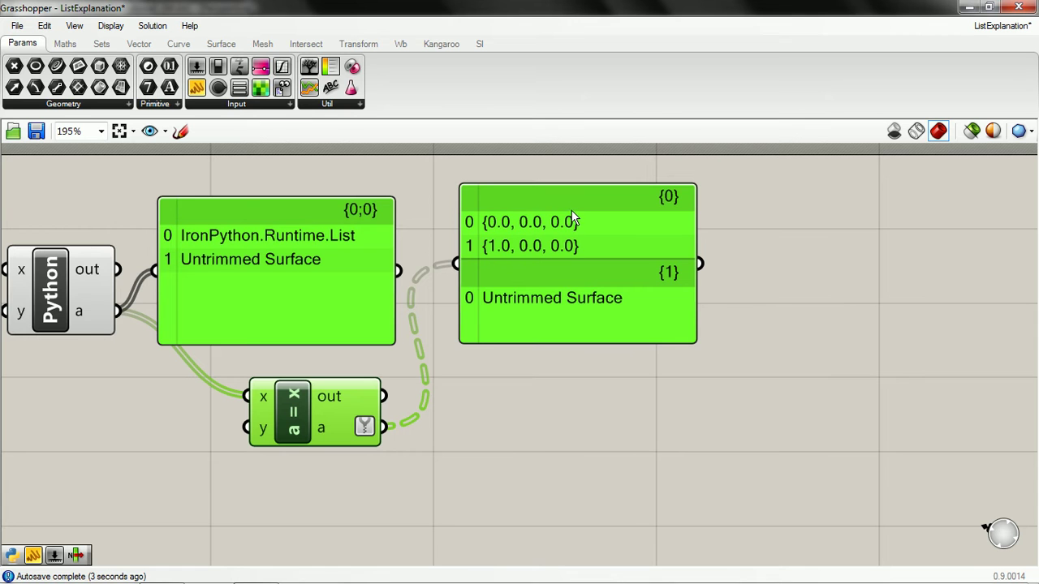
Step: Open the Python script and zoom around the canvas to review the panels
double_click(38, 288)
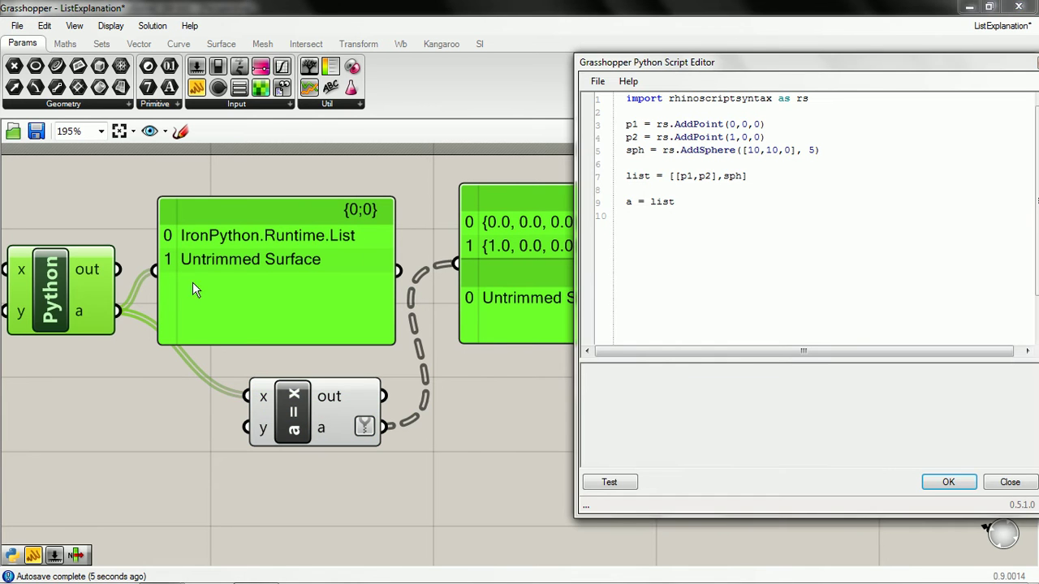
right_drag(445, 306, 371, 288)
scroll(371, 276, up, 2)
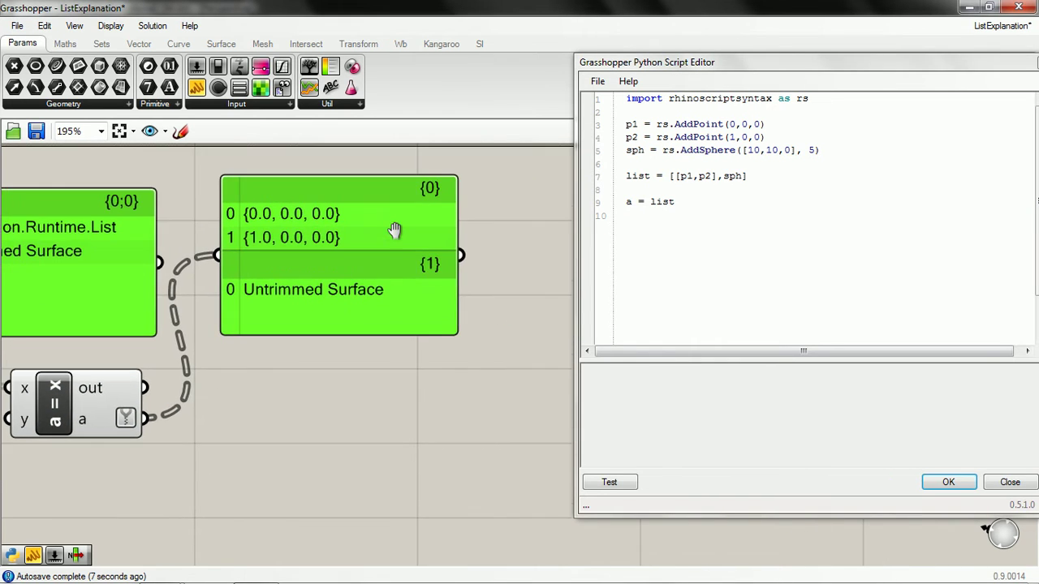
scroll(399, 235, up, 3)
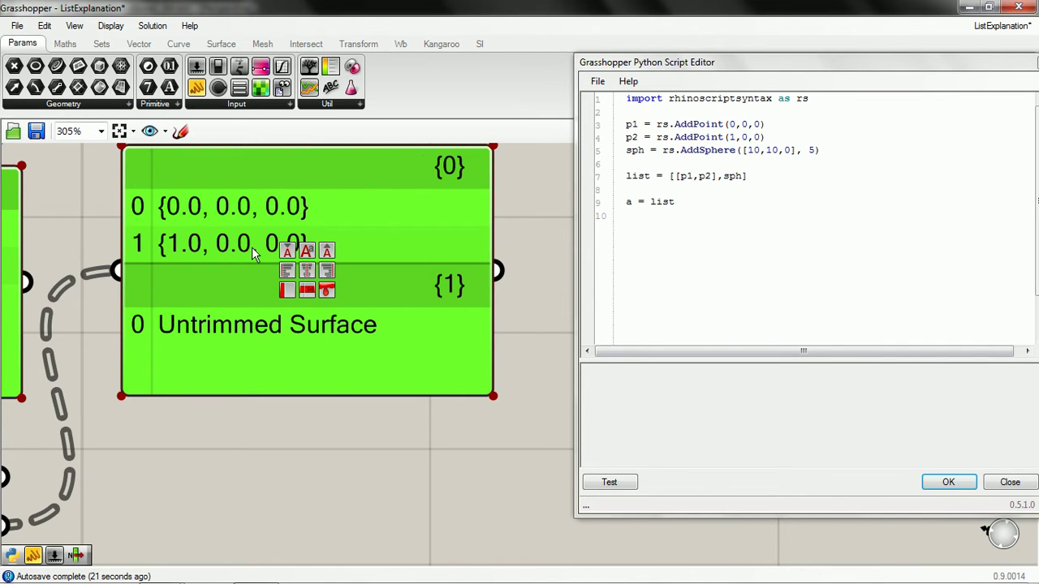
scroll(357, 408, down, 1)
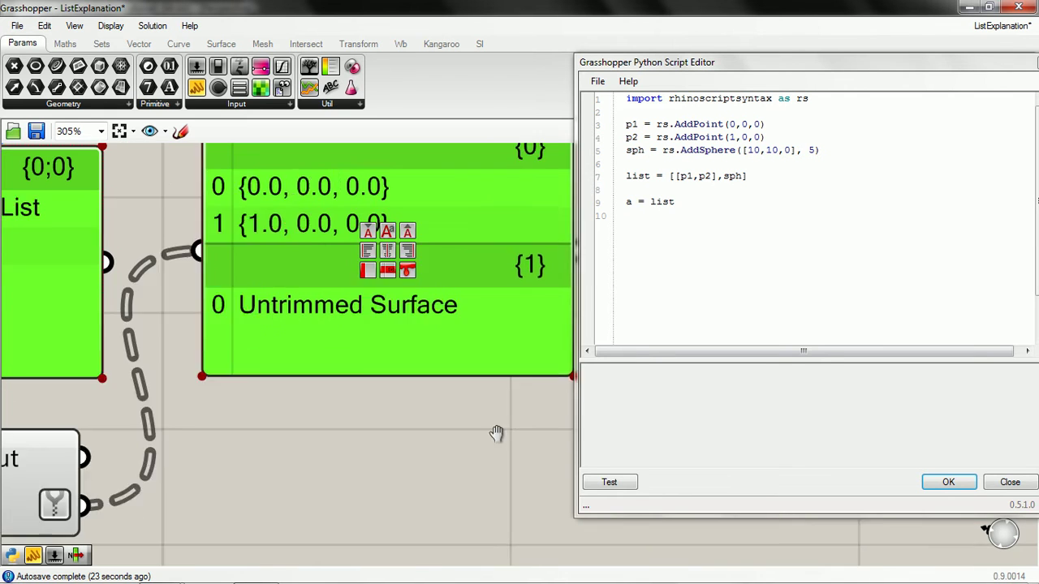
scroll(398, 407, down, 1)
right_drag(403, 395, 418, 362)
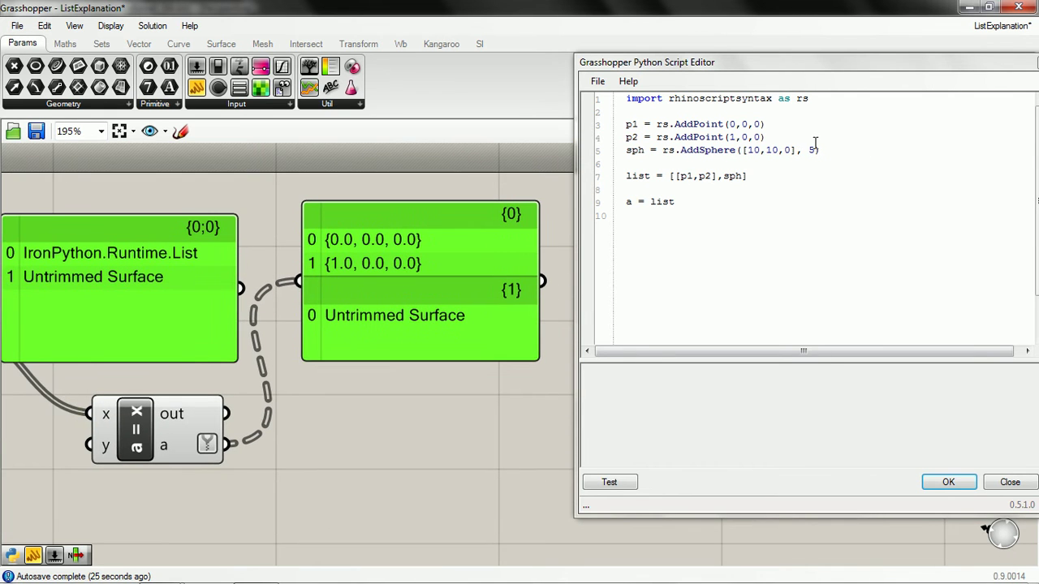
Step: Pan back to the components and start removing the outer bracket around p1,p2 on line 7
right_drag(297, 362, 533, 305)
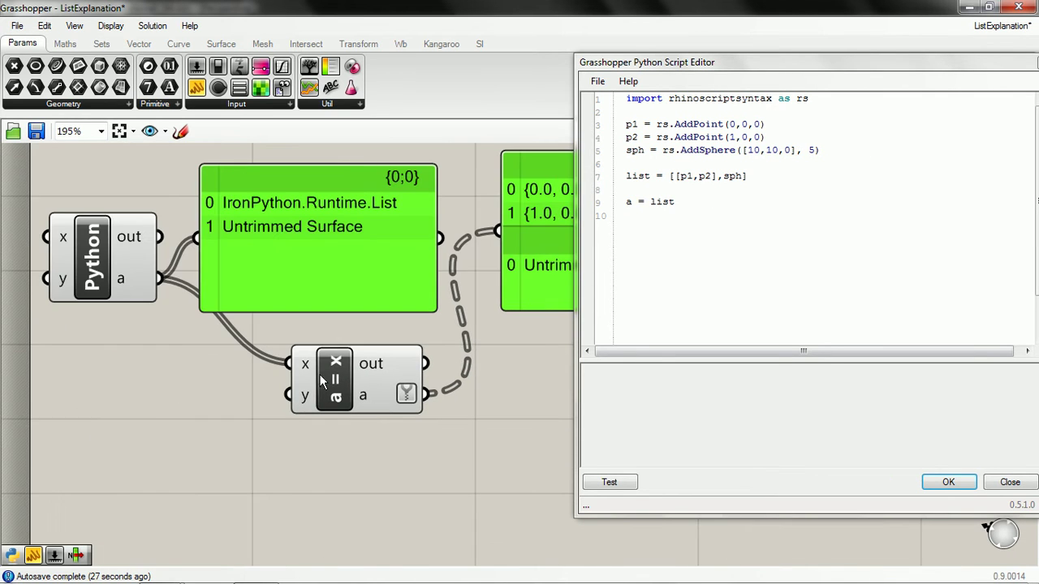
right_drag(328, 380, 182, 307)
right_drag(428, 339, 406, 420)
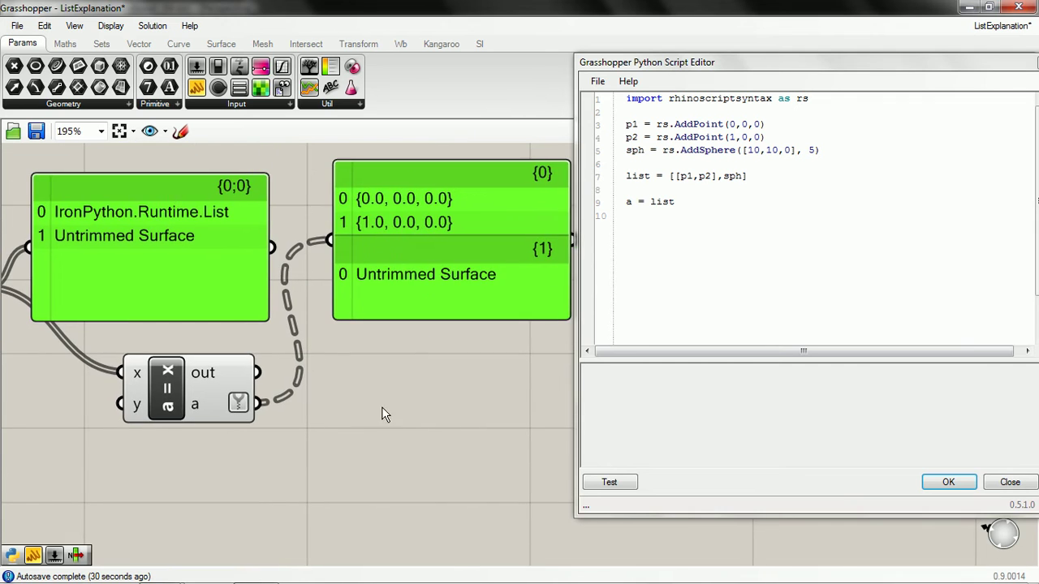
scroll(351, 387, down, 1)
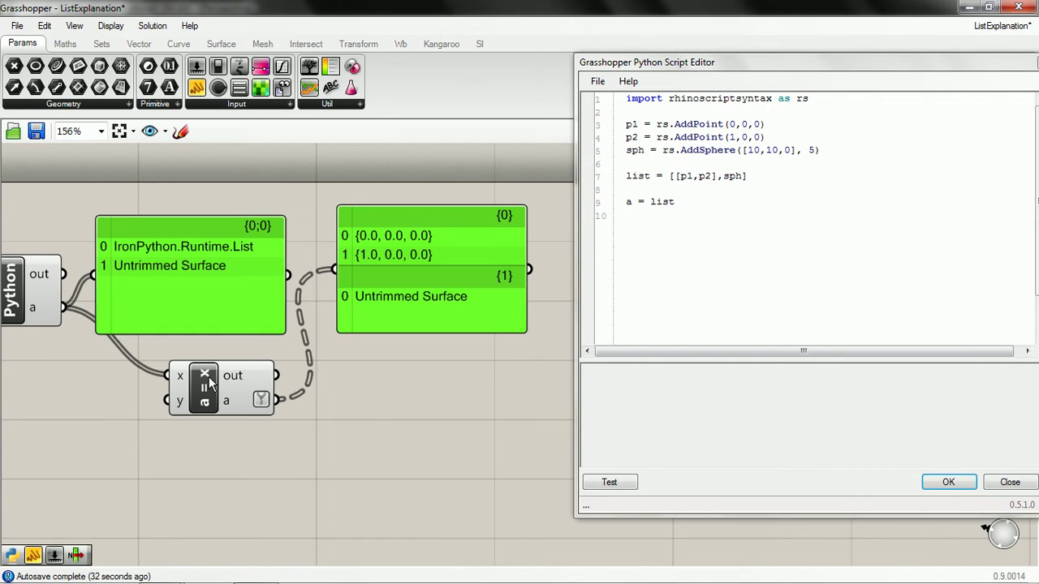
click(719, 176)
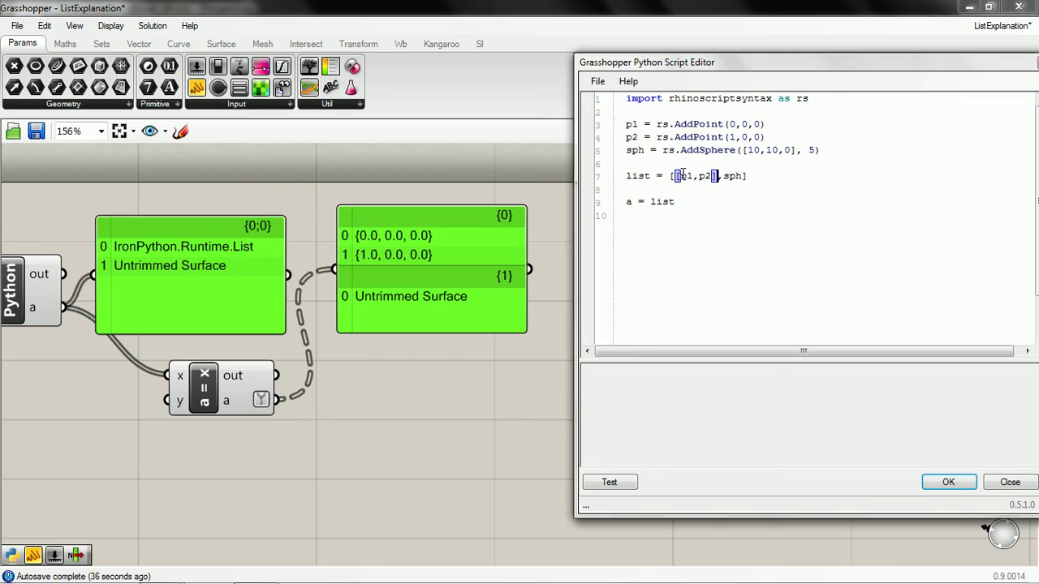
key(Left)
key(Left)
key(Left)
key(Left)
key(Left)
key(Left)
Step: Nest p2 two levels deep as [[p2,234]] on line 7
key(BackSpace)
key(Down)
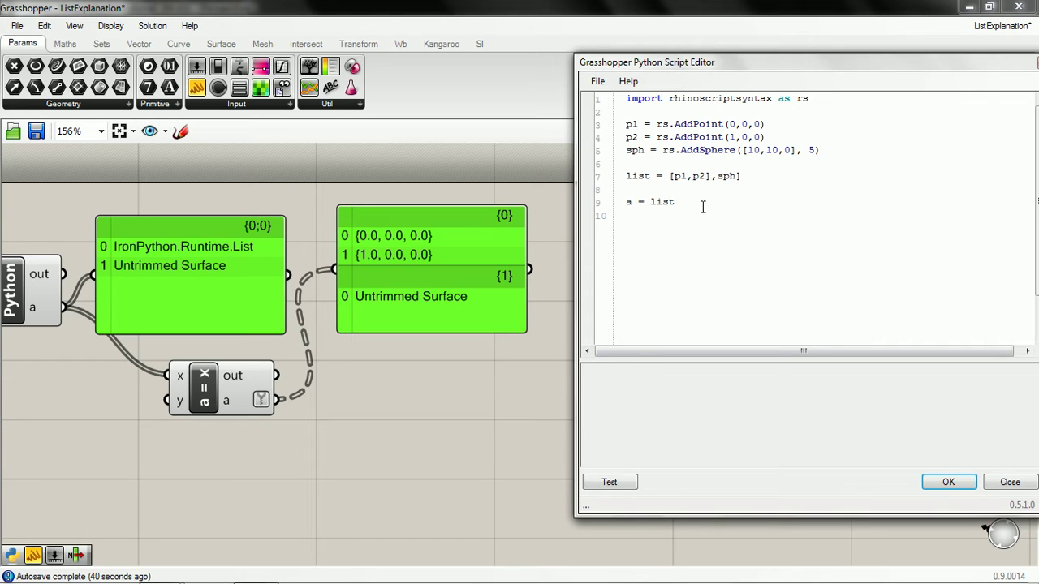
key(Up)
text([)
text([)
key(Right)
key(Right)
text(])
key(Left)
text(,234)
key(Right)
key(Right)
key(Right)
Step: Pair the sphere with 43 as [sph,43], completing list = [p1,[[p2,234]],[sph,43]]
text([sph)
text(,)
text(12)
key(BackSpace)
key(BackSpace)
key(BackSpace)
text(43)
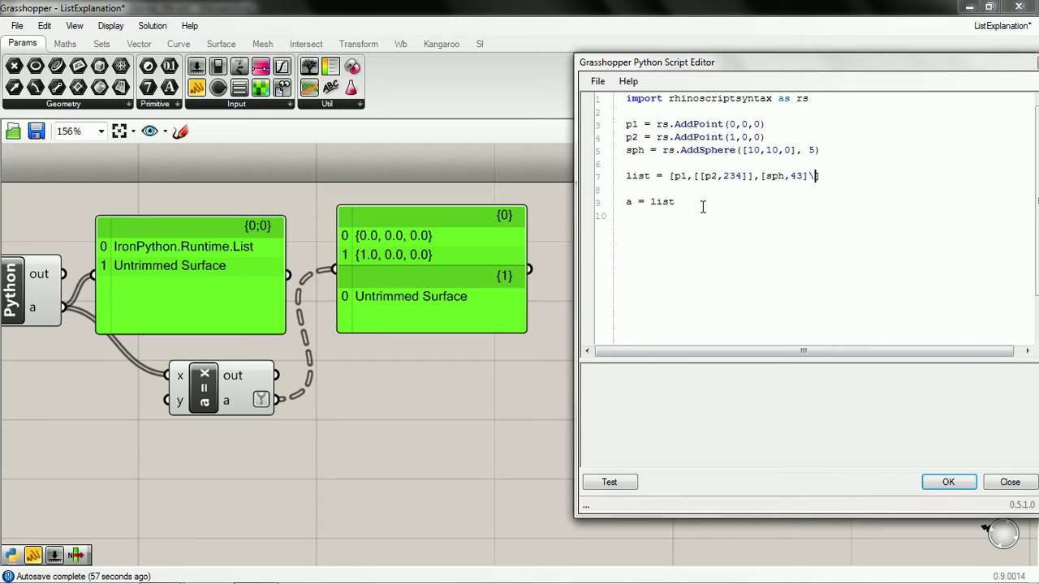
key(BackSpace)
text(])
click(703, 207)
Step: Highlight p1, the [[p2,234]] sublist and [sph,43] to explain the nesting
double_click(680, 176)
drag(695, 176, 751, 181)
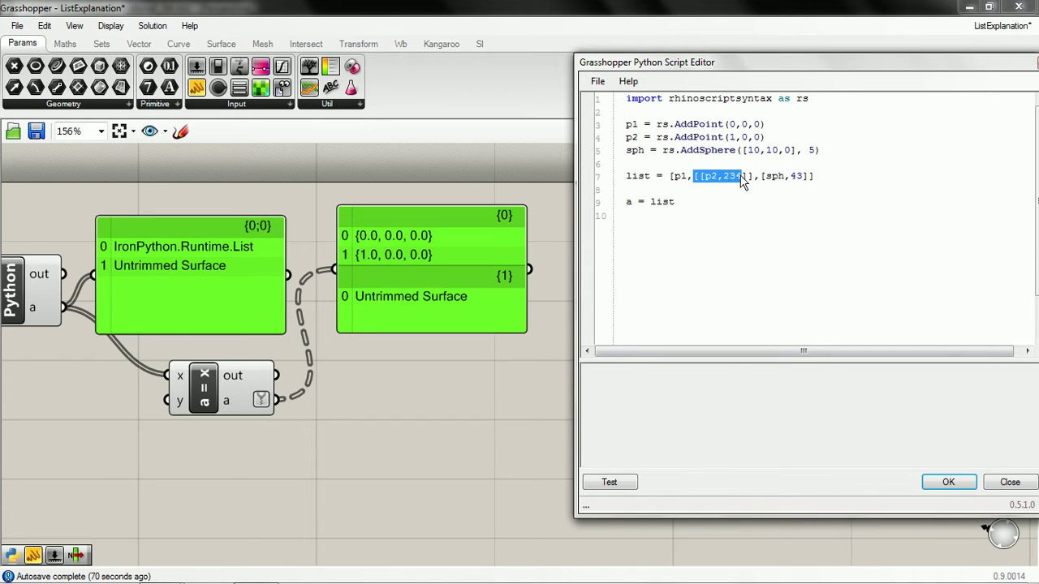
drag(761, 176, 807, 177)
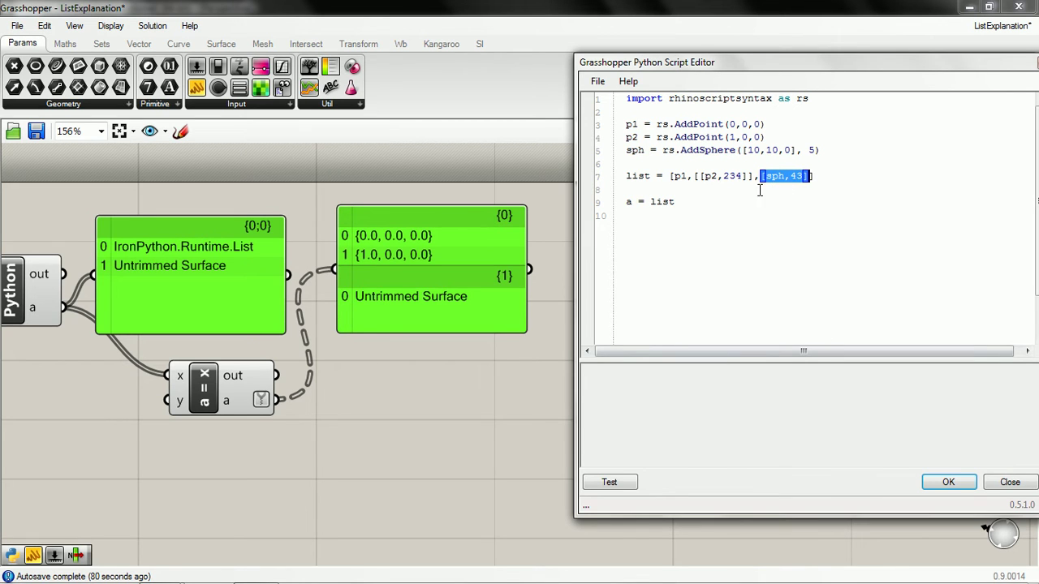
Step: Test-run the edited script so the panels show branches {0}, {1} and {2}
click(609, 484)
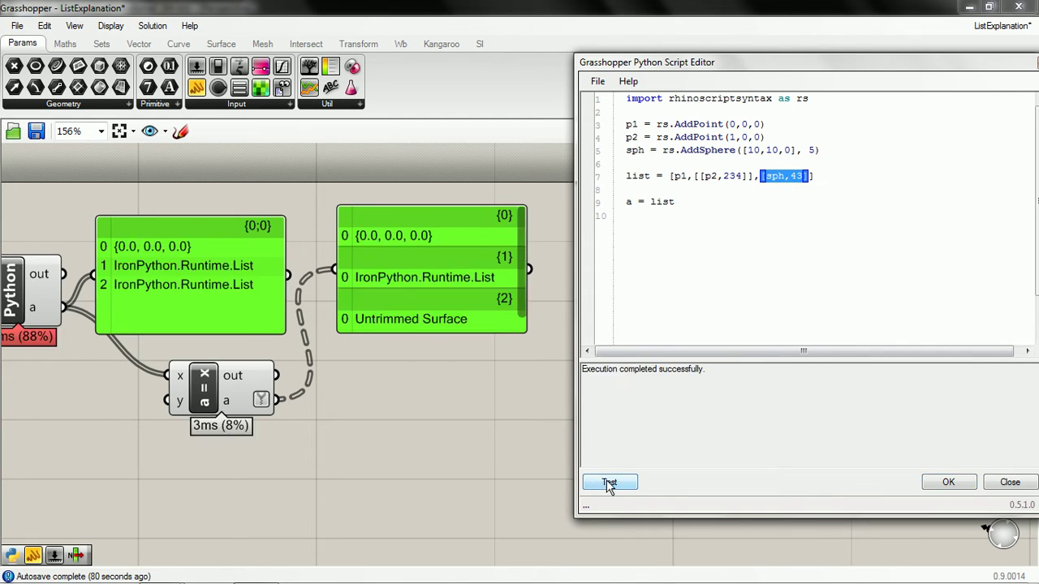
right_drag(409, 415, 424, 399)
scroll(416, 407, down, 2)
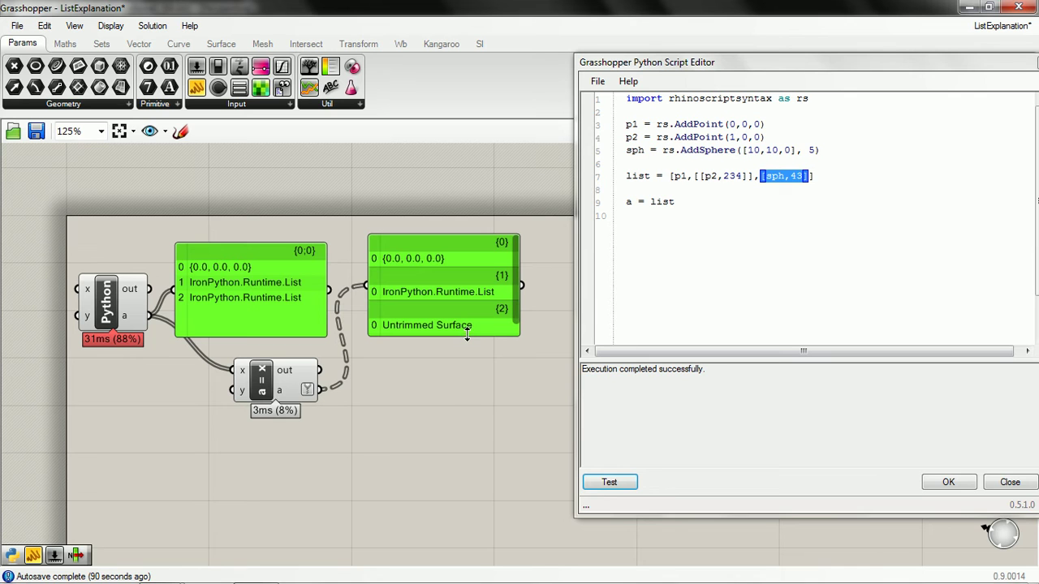
Step: Stretch the second panel taller and move it up to reveal 43
drag(463, 347, 464, 394)
right_drag(472, 303, 479, 320)
drag(478, 326, 486, 264)
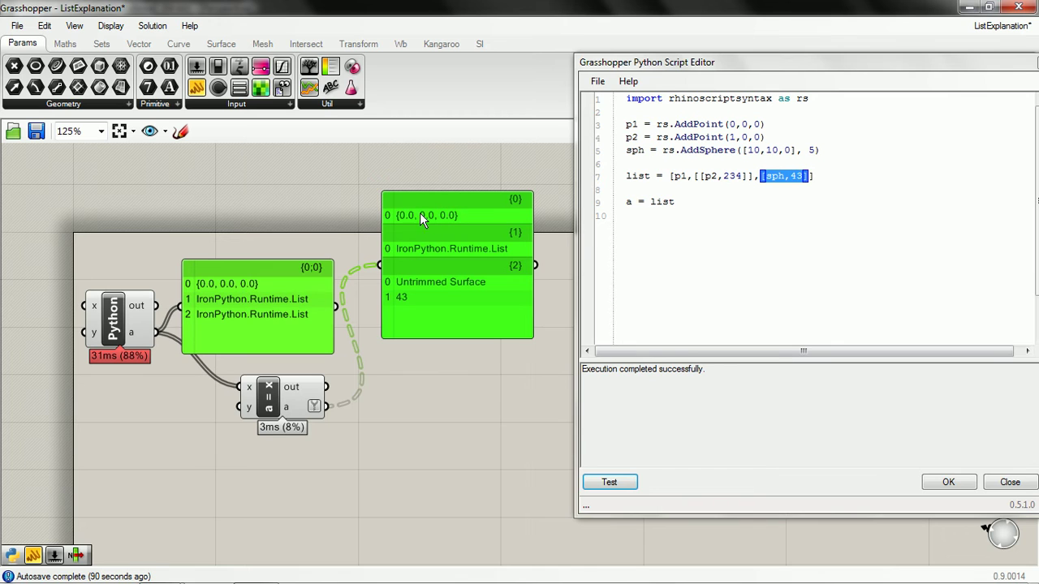
click(704, 185)
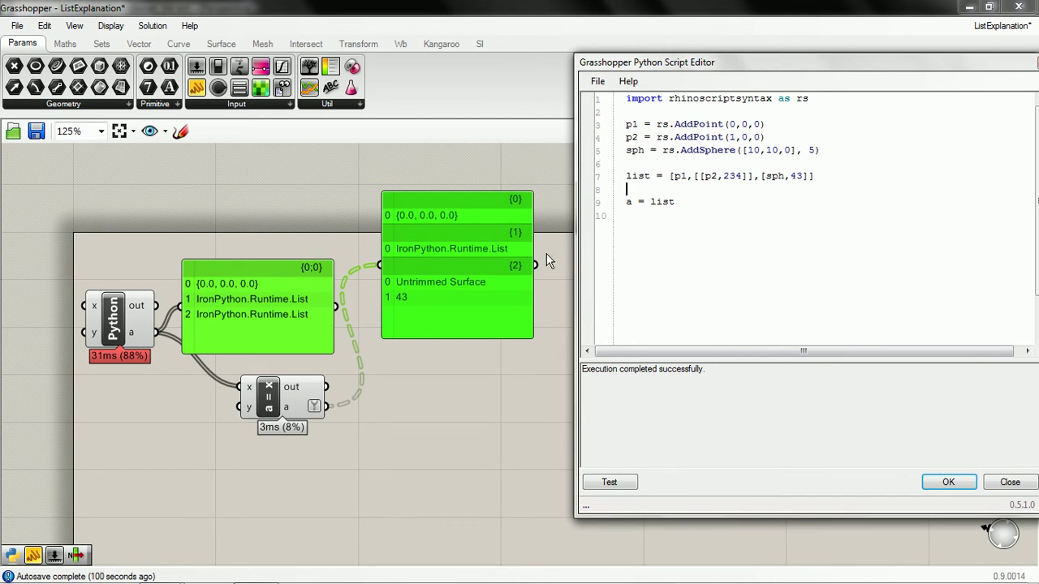
right_drag(485, 264, 417, 256)
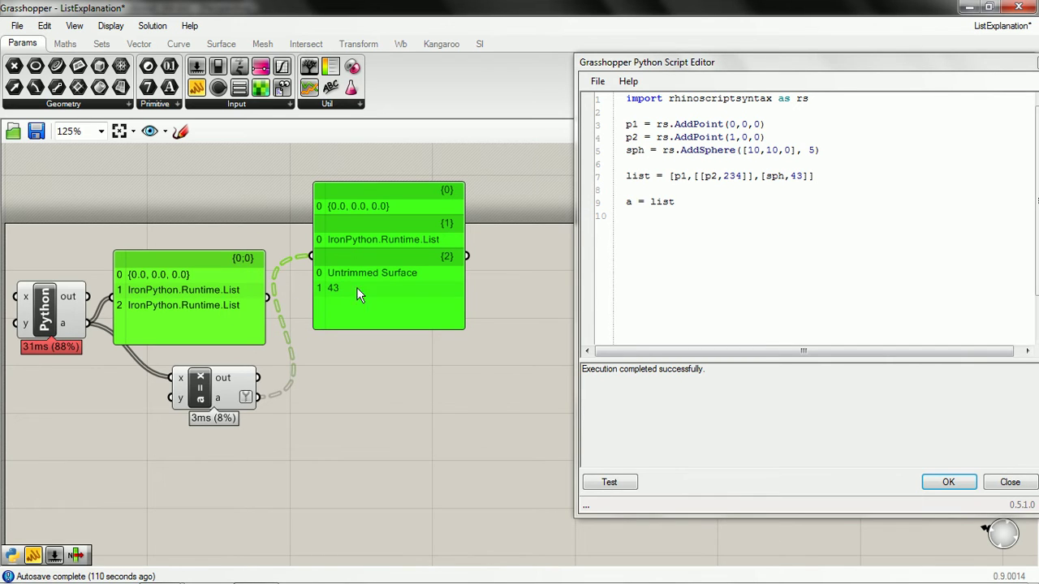
right_drag(367, 318, 315, 321)
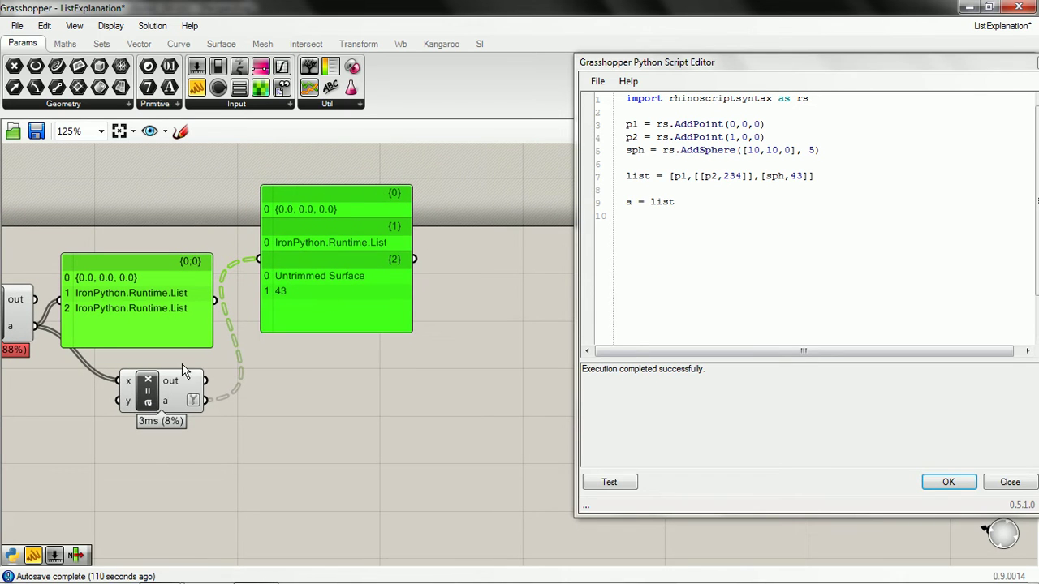
Step: Duplicate the pass-through component, feed it the first one's output, and wire it to the right panel
alt+drag(148, 395, 403, 395)
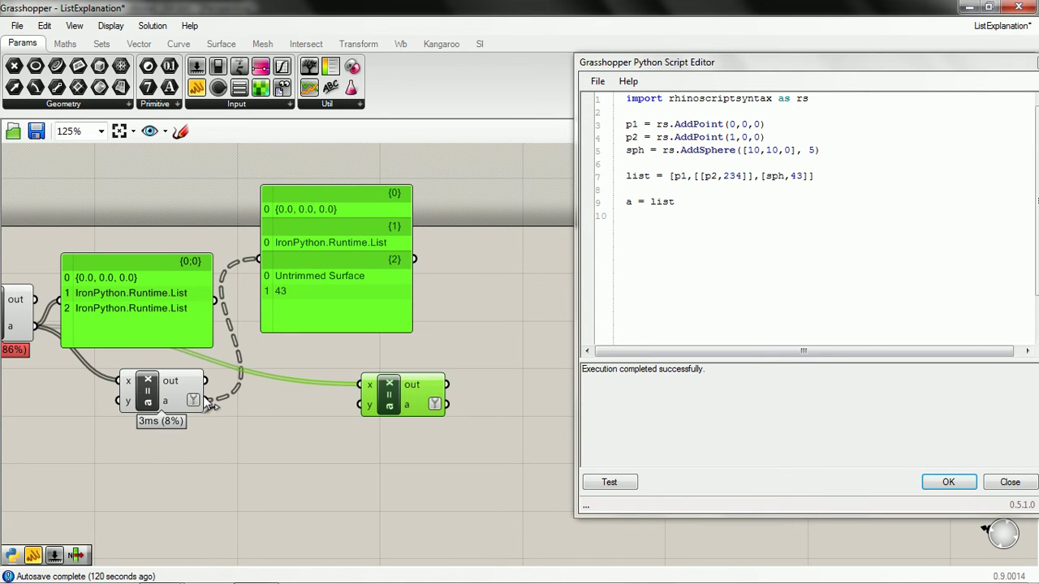
drag(207, 403, 361, 383)
mouse_move(354, 300)
alt+mouse_down()
mouse_move(585, 308)
mouse_move(572, 302)
alt+mouse_up()
right_drag(542, 321, 446, 322)
right_click(382, 289)
click(354, 408)
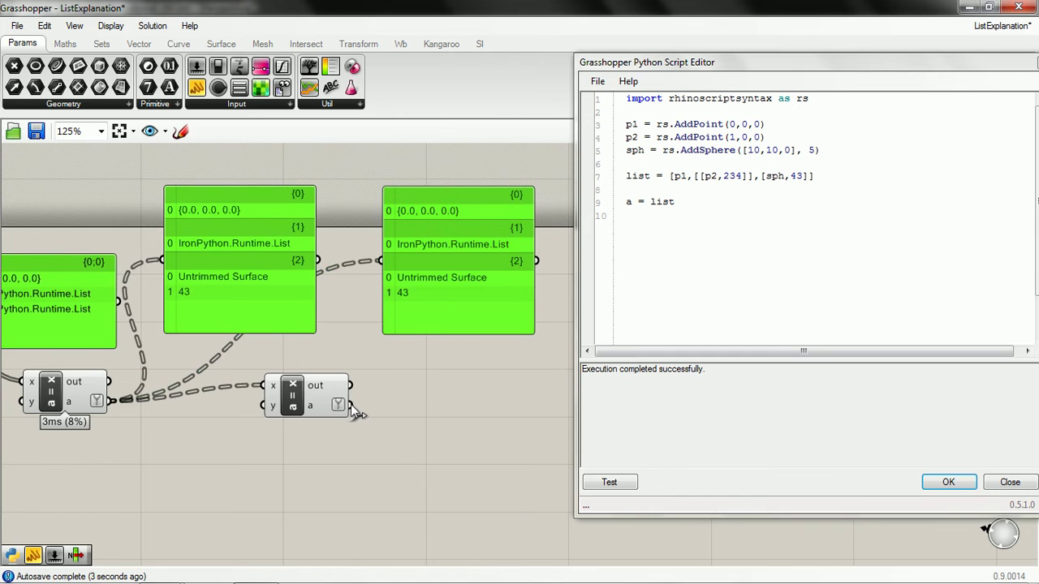
drag(350, 404, 380, 261)
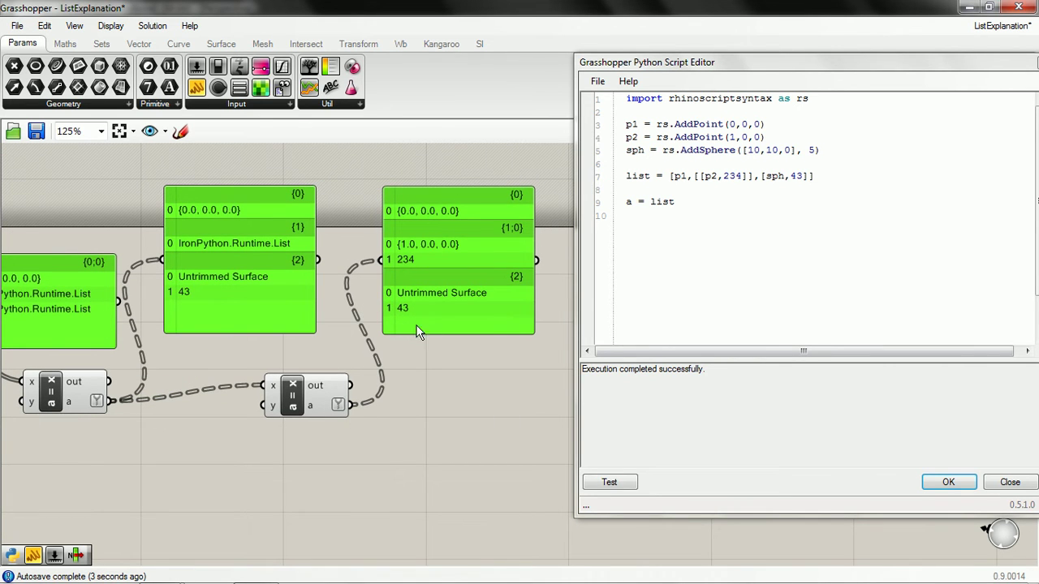
Step: Bring the script editor back to the front and shift it slightly left
scroll(431, 332, up, 2)
right_click(395, 195)
key(Escape)
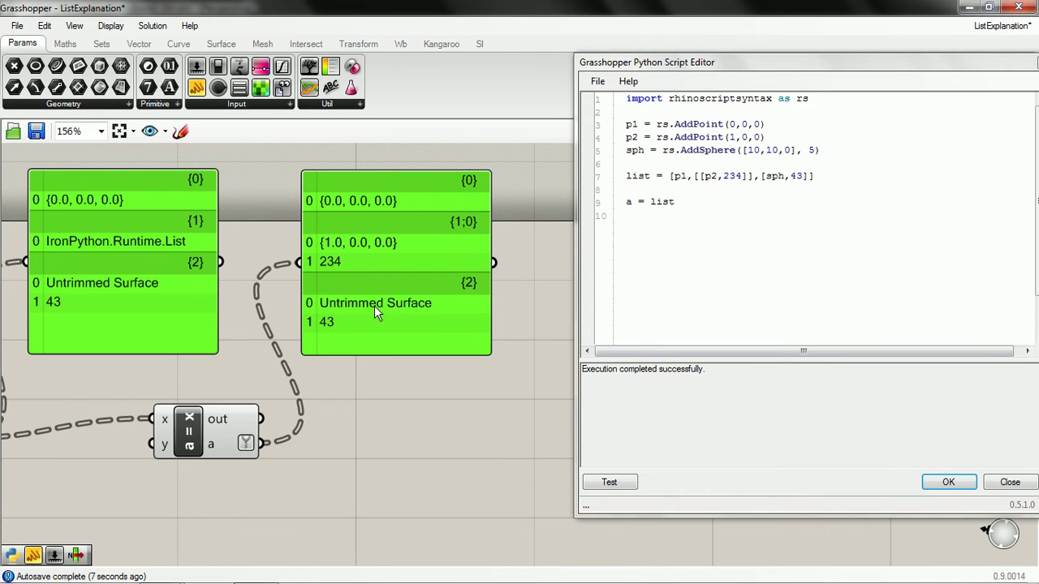
click(745, 214)
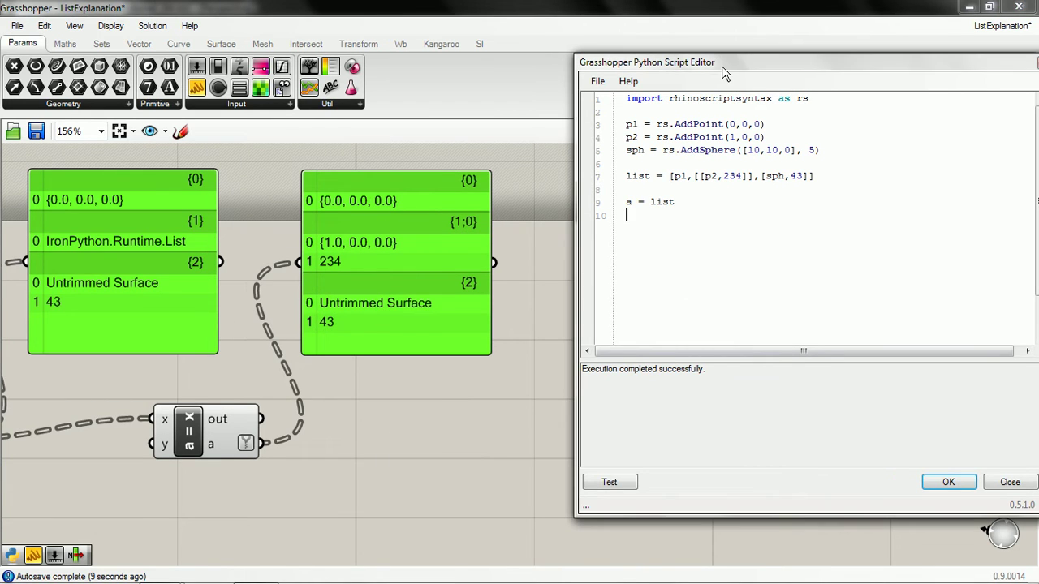
drag(722, 66, 676, 85)
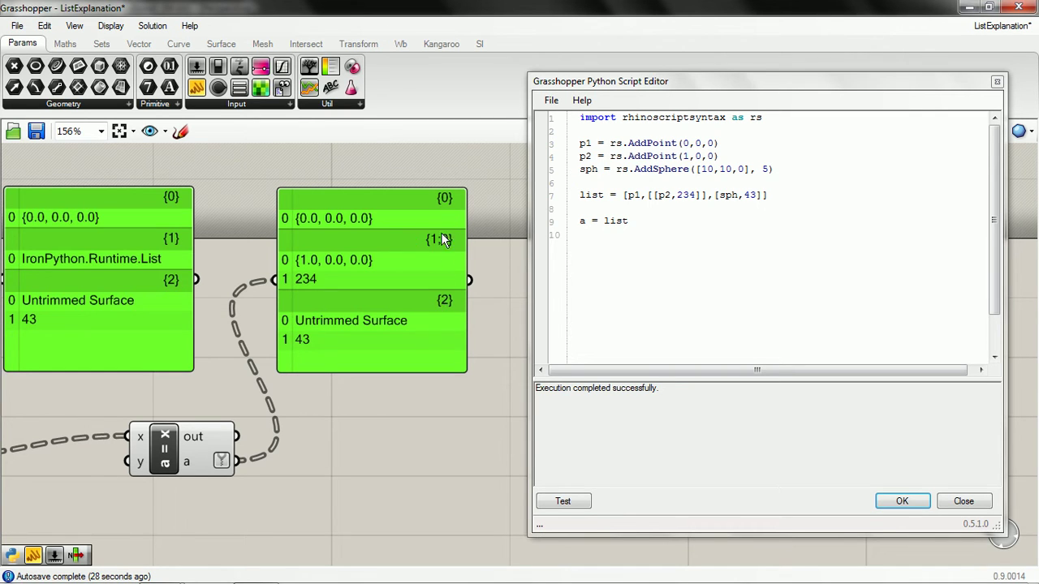
Step: Close the script editor with OK and drag a copy of the pass-through component below the original
click(903, 503)
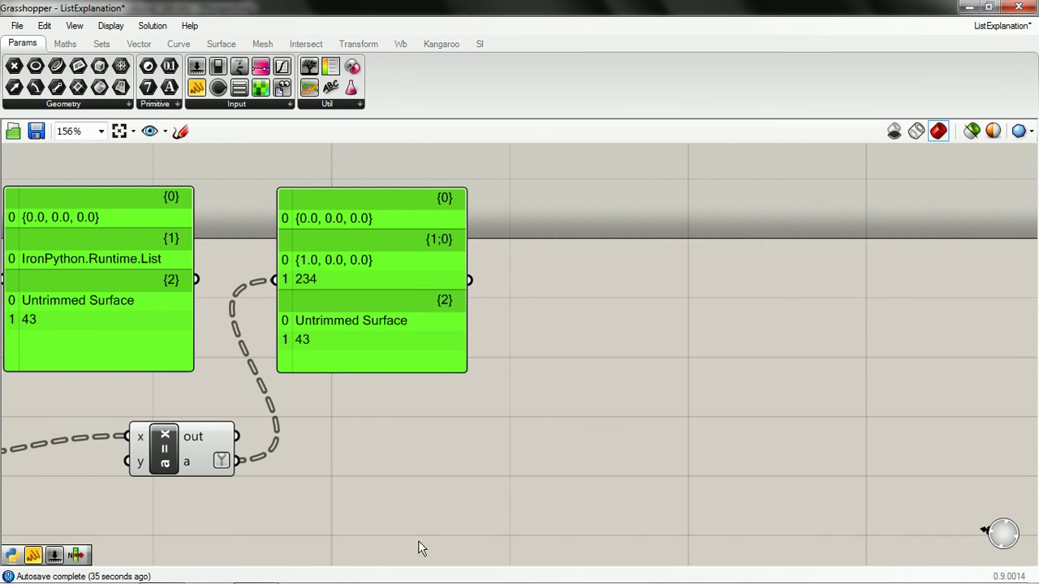
mouse_move(418, 540)
right_down()
mouse_move(568, 271)
mouse_move(492, 325)
right_up()
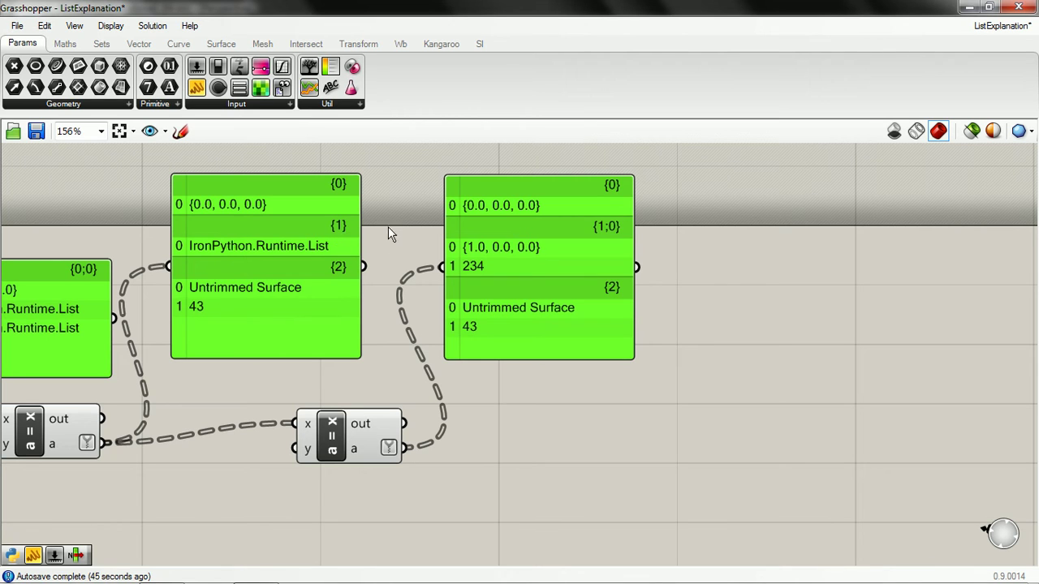
drag(586, 224, 596, 214)
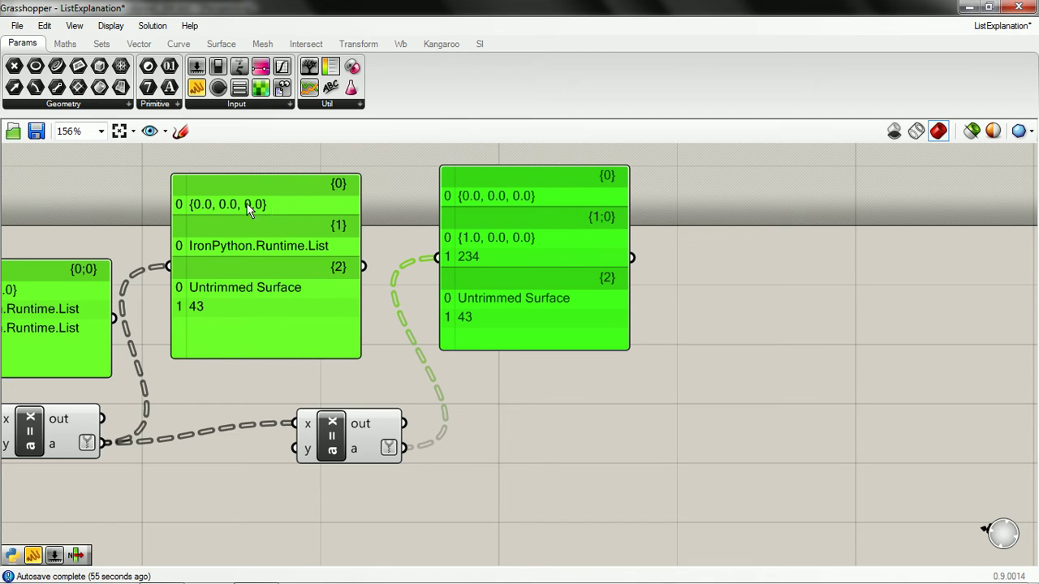
right_drag(311, 405, 366, 302)
drag(392, 346, 397, 432)
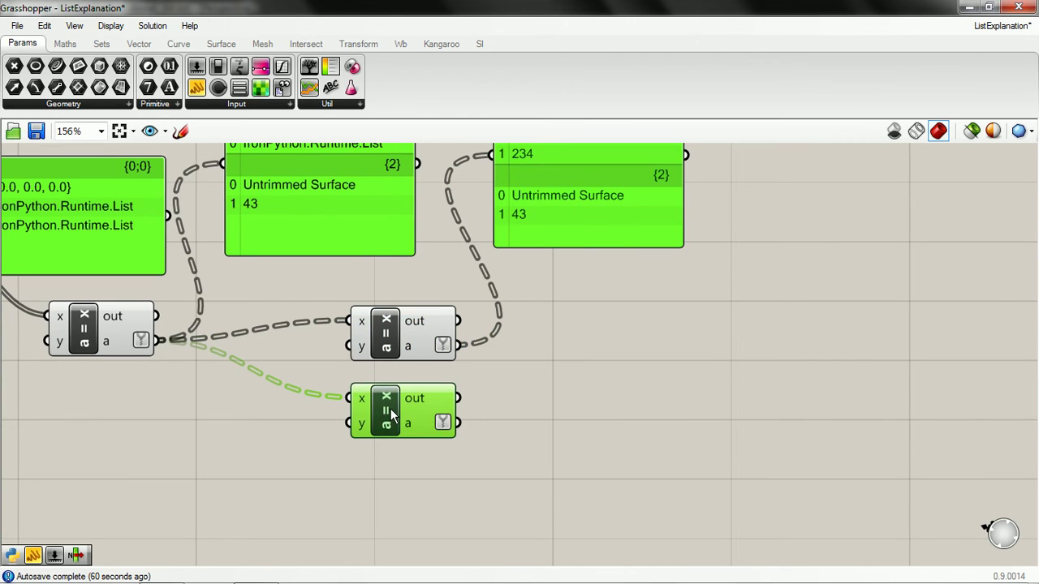
Step: Set the copied component's code to a = [x] and nickname it 'a = [x]'
double_click(392, 416)
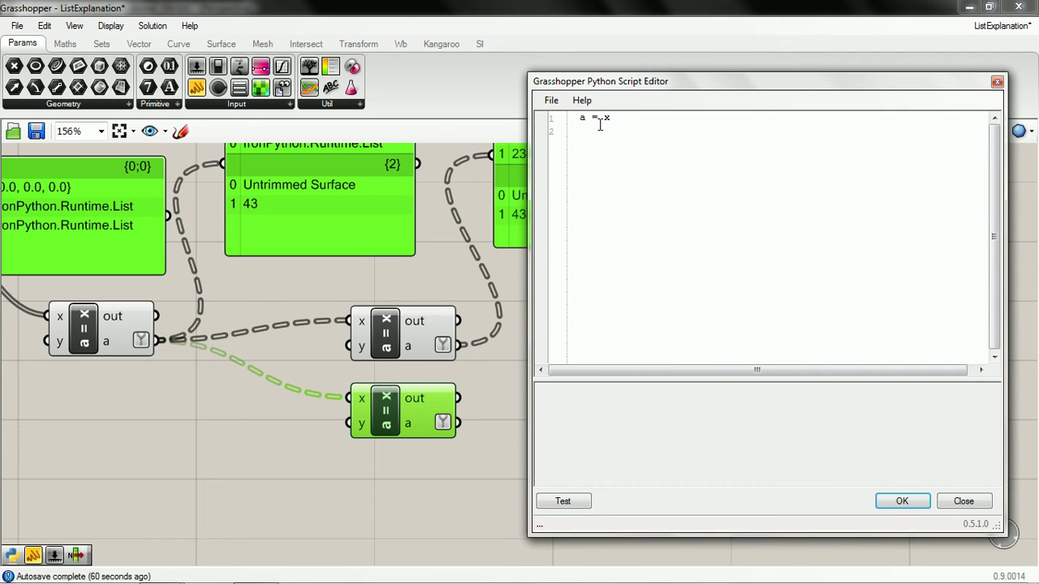
text([x])
click(902, 501)
right_click(384, 412)
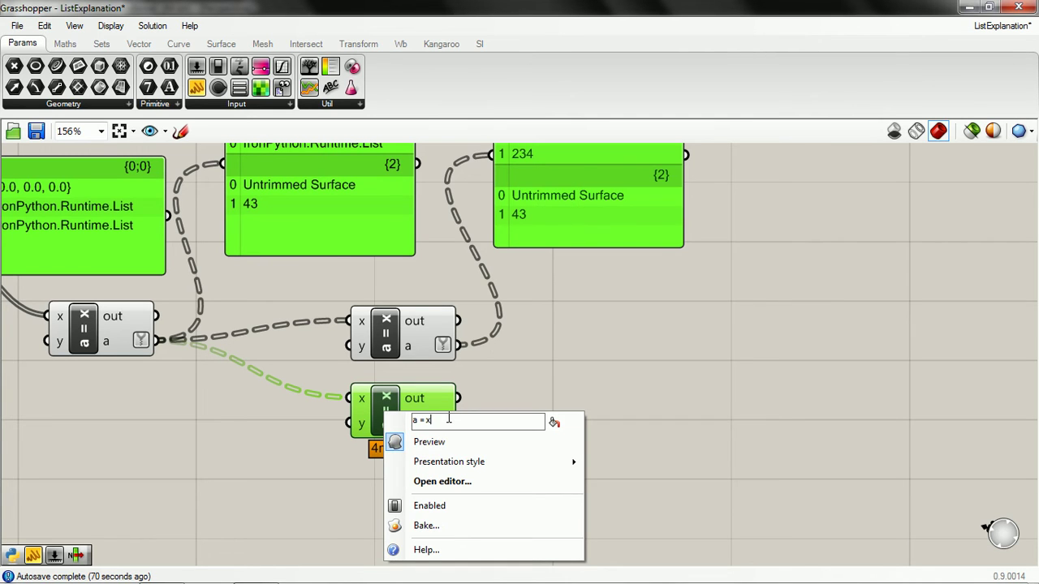
text(])
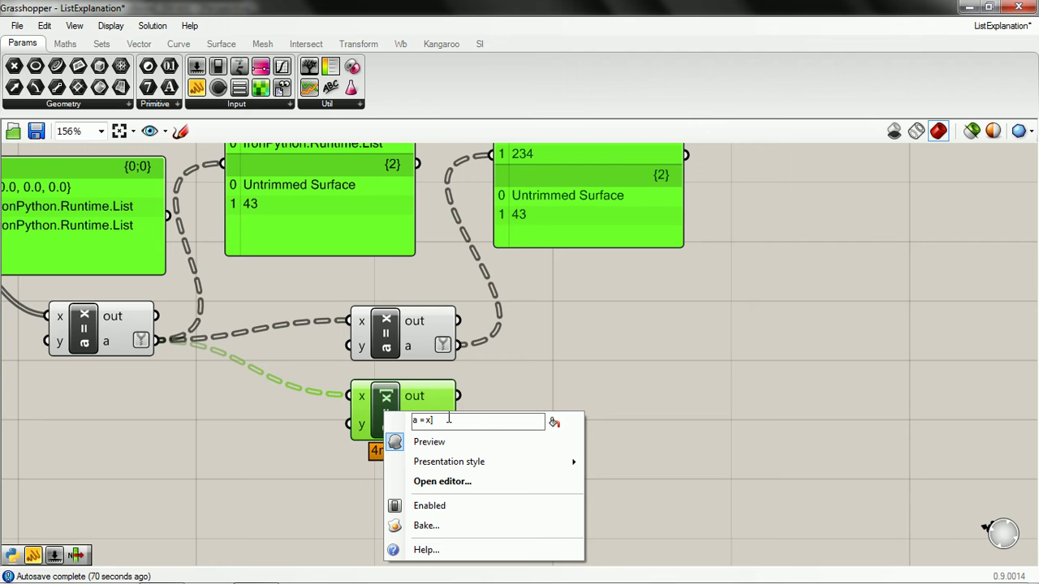
key(Return)
right_drag(447, 409, 324, 508)
right_click(324, 508)
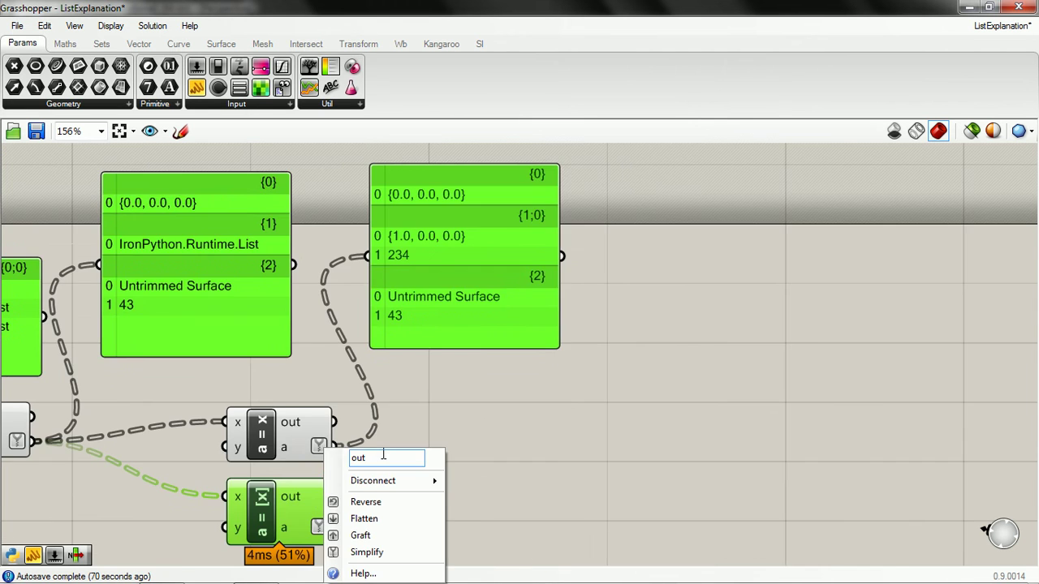
click(398, 405)
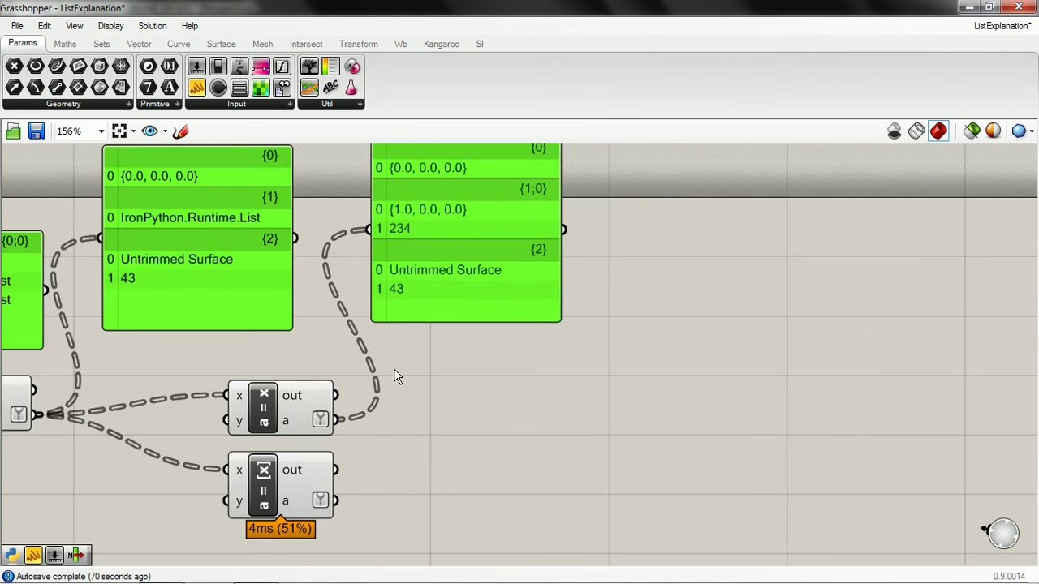
scroll(389, 369, up, 1)
scroll(381, 369, down, 1)
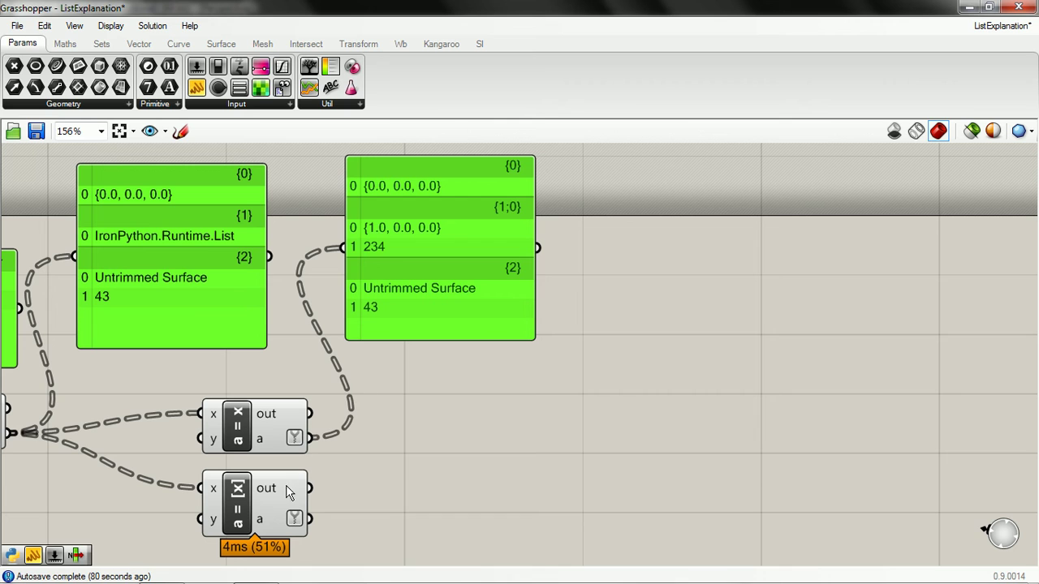
Step: Feed the right panel from the lower a = [x] component, showing branches {0;0}, {1;0}, {2;0}, {2;1}
drag(310, 489, 343, 262)
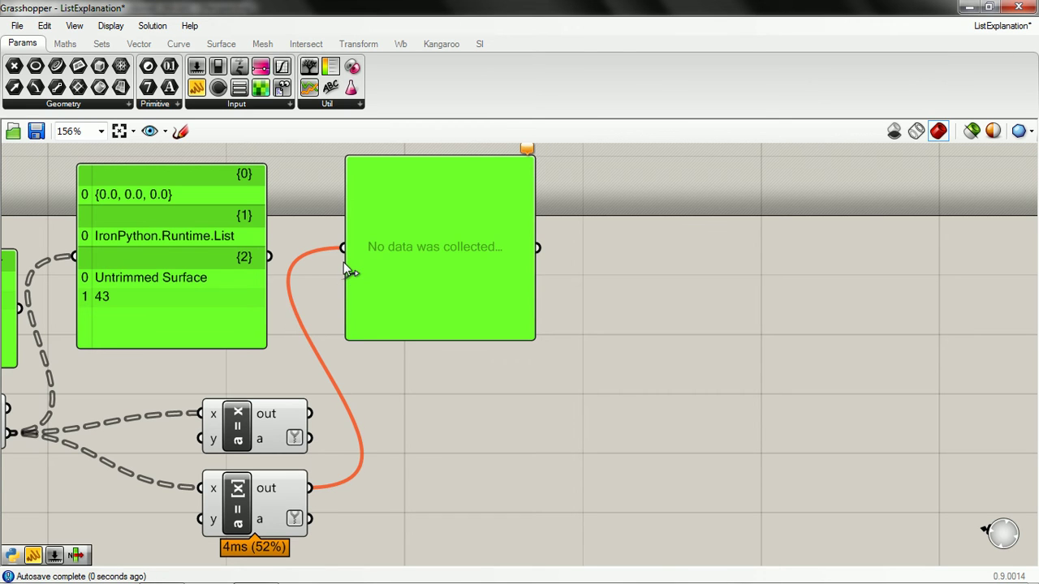
drag(316, 521, 343, 247)
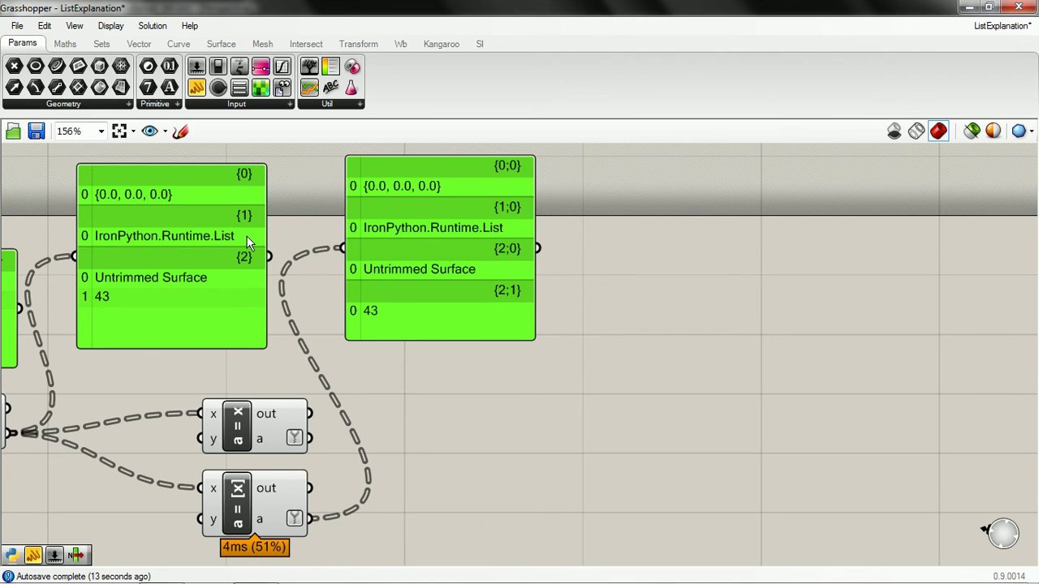
drag(312, 439, 358, 244)
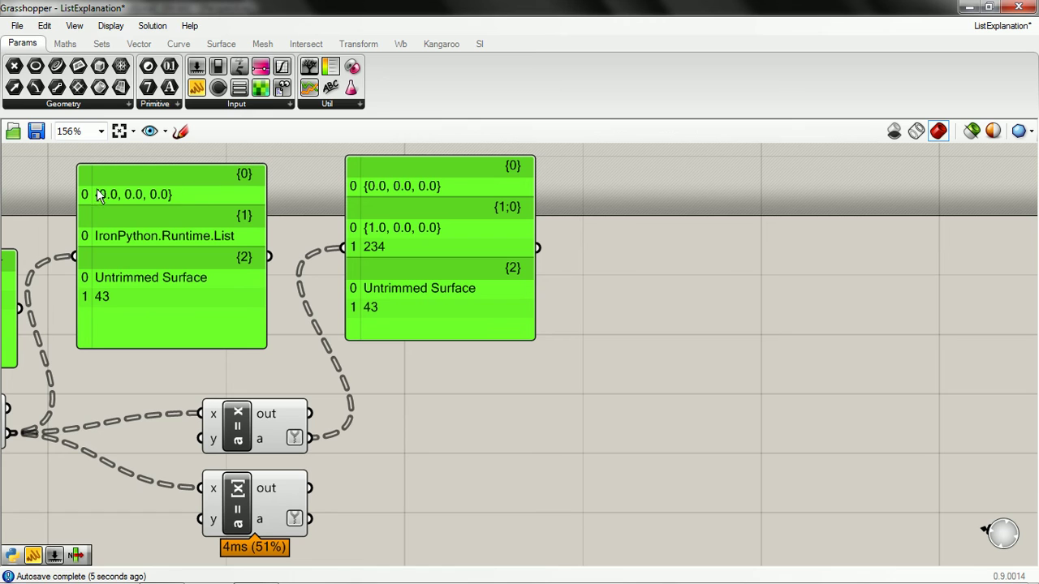
mouse_move(309, 519)
mouse_down()
mouse_move(361, 219)
mouse_move(311, 518)
mouse_up()
click(362, 219)
right_drag(327, 511, 244, 485)
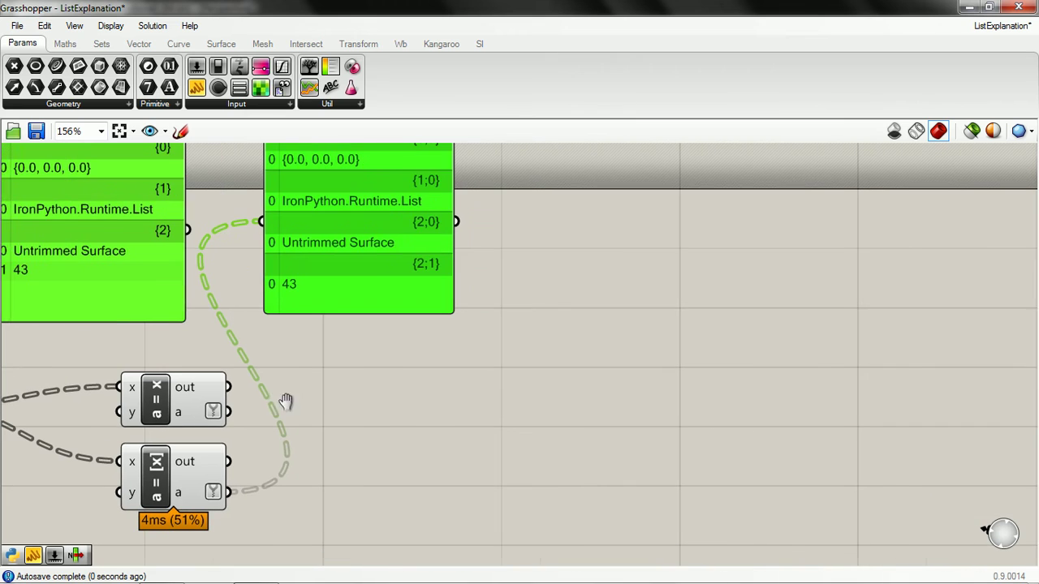
Step: Place a new Python Script component on the empty canvas via a 'python' search
click(667, 325)
double_click(667, 324)
text(p)
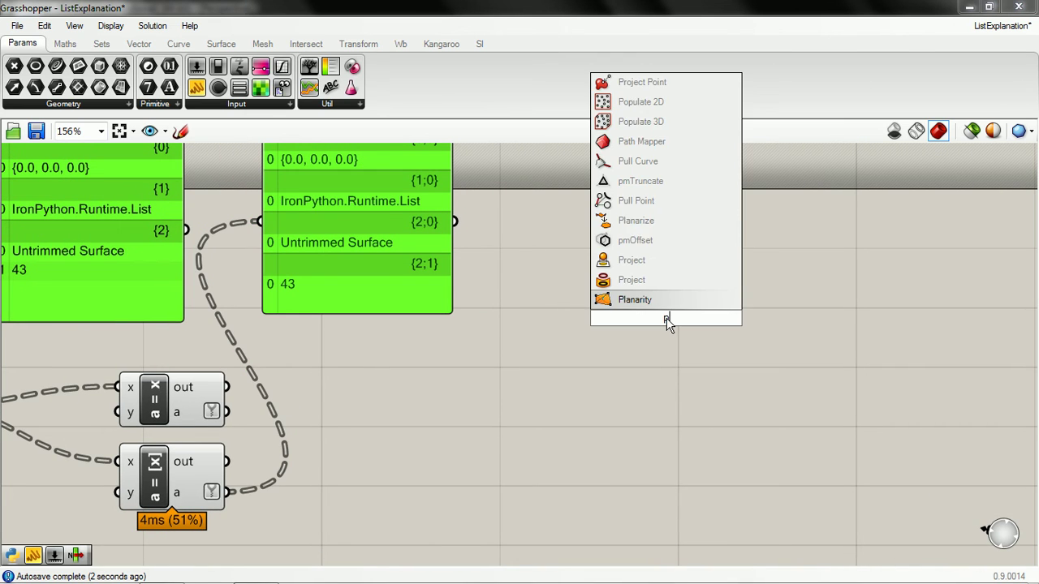
text(ytho)
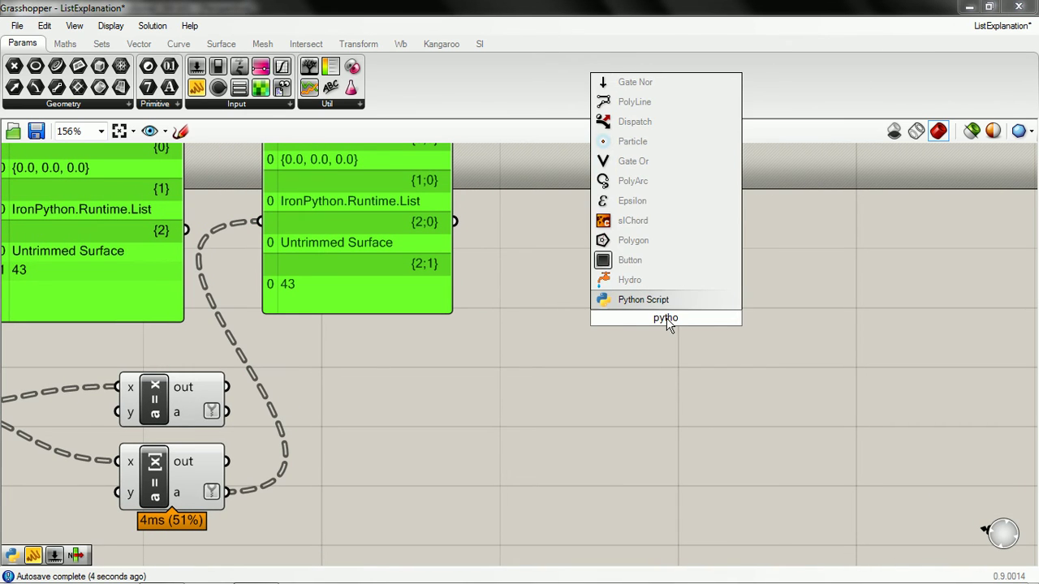
key(Return)
Step: Write the script if (xIsList): a = x, else: a = [x], with blank lines above
double_click(667, 324)
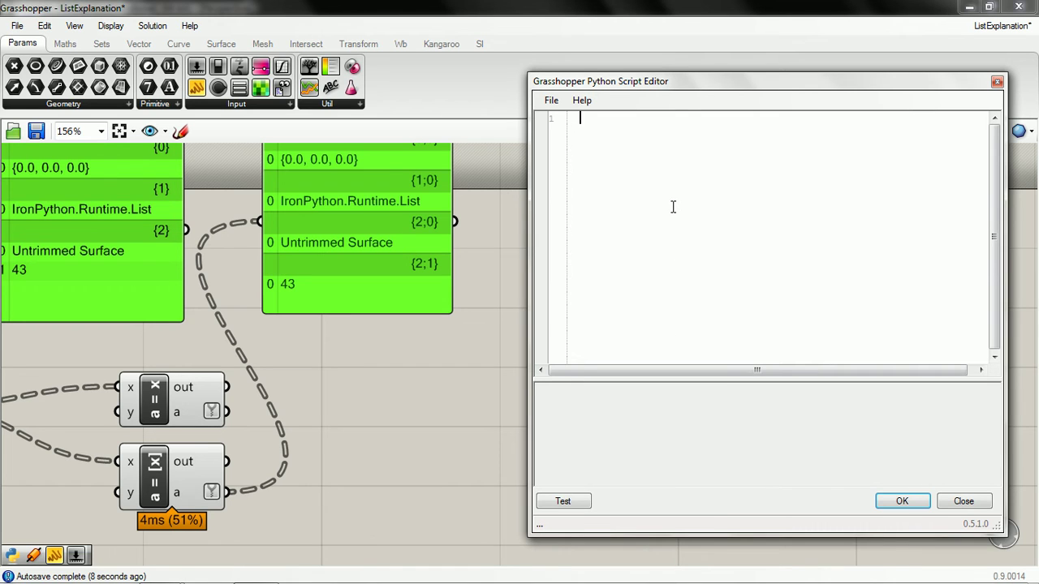
text(if (xIsList)
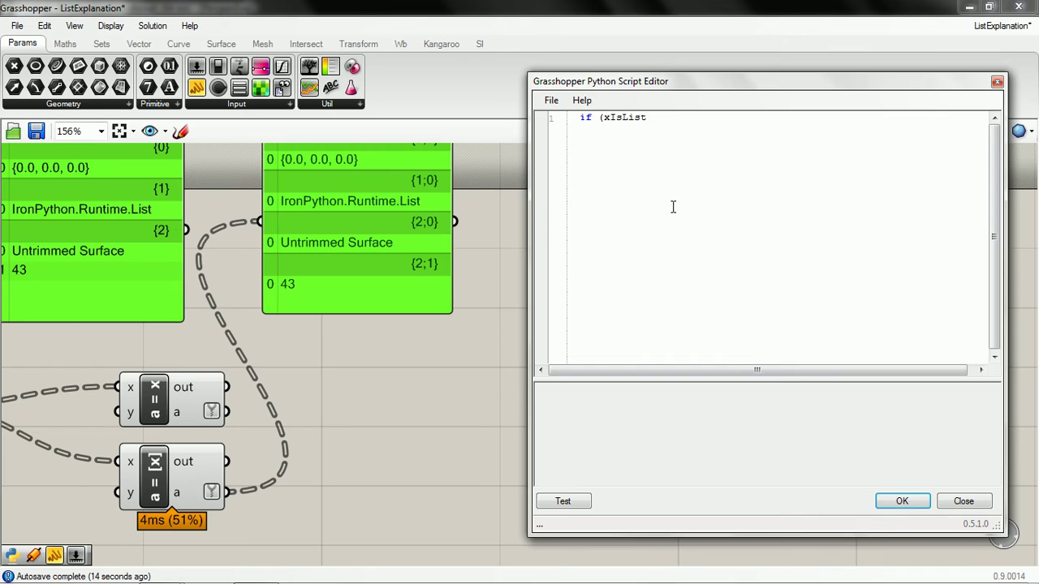
text() :)
key(Return)
text(= )
text(x)
key(BackSpace)
key(BackSpace)
text(lse)
text([x])
key(Up)
click(581, 118)
key(Return)
key(Return)
key(Return)
click(581, 117)
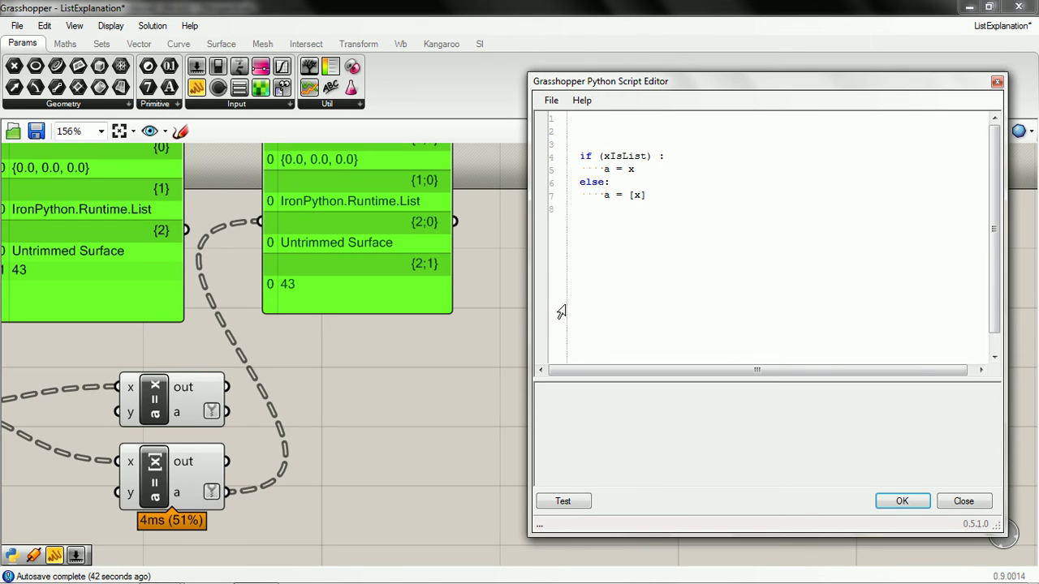
Step: Add 'import collections' and xIsList = isinstance(x, collections.Iterable) above the if/else
text(mport collections)
key(Return)
key(Return)
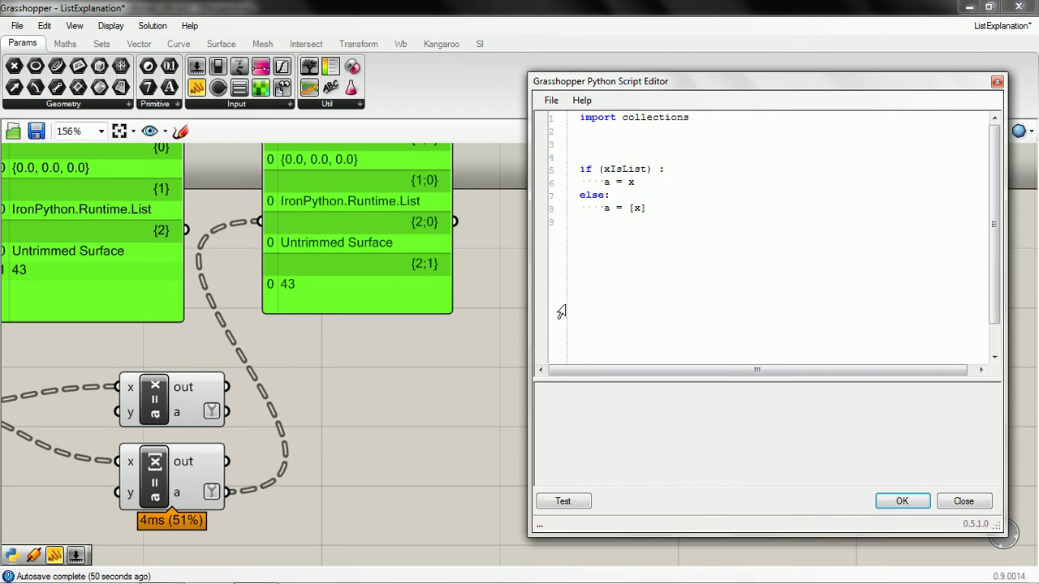
key(Return)
text(IsListy)
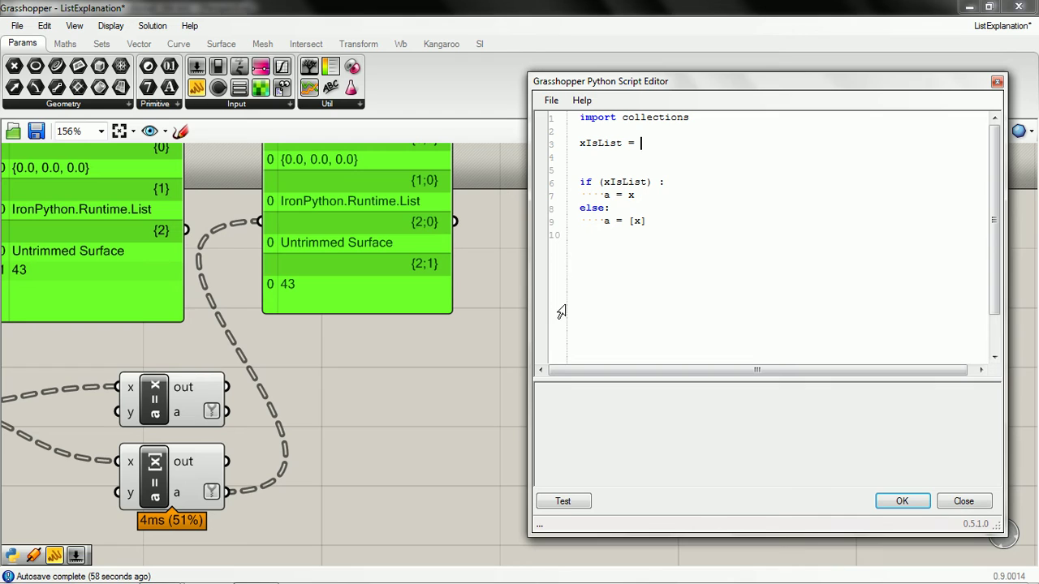
text(is)
text(instance)
text((x, )
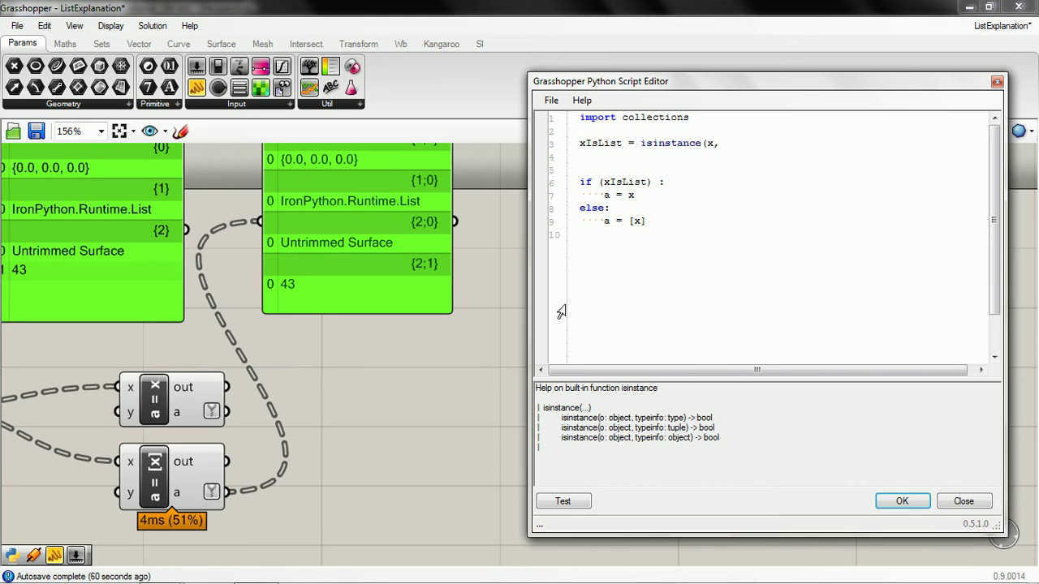
text(colloection)
key(BackSpace)
key(BackSpace)
key(BackSpace)
key(BackSpace)
key(BackSpace)
key(BackSpace)
text(ions.Iterable)
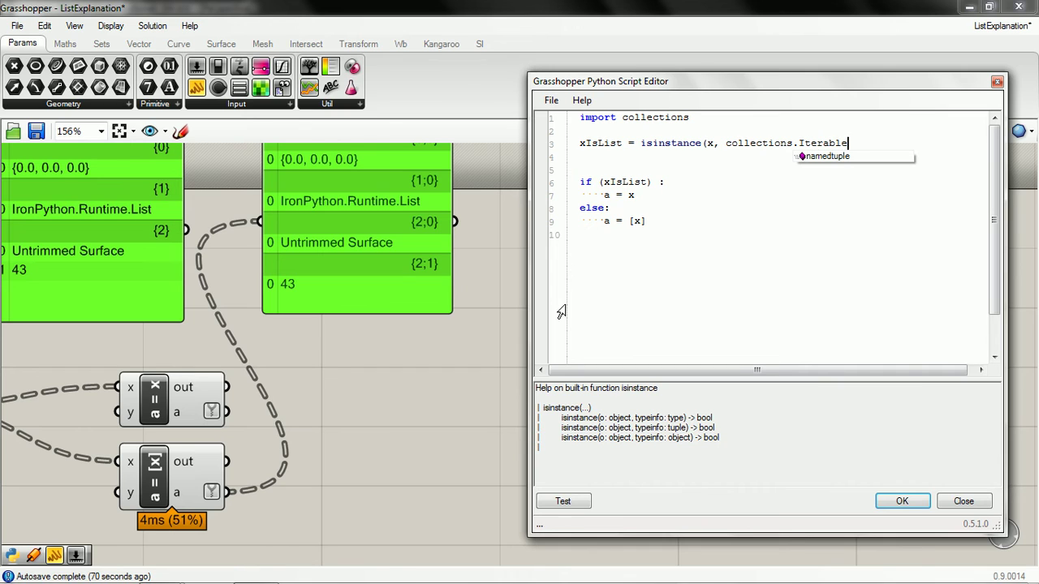
key(Escape)
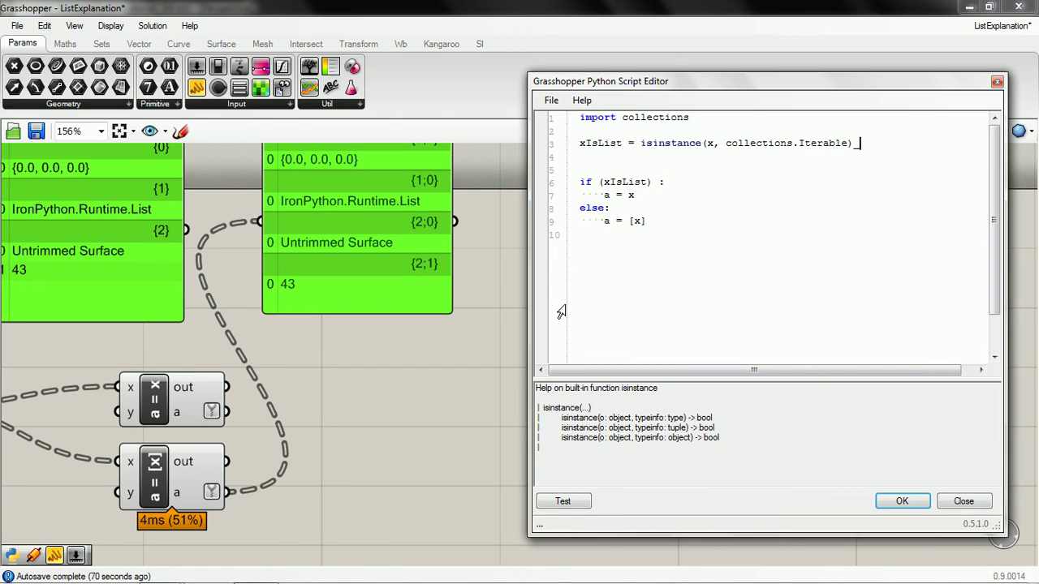
text())
Step: Remove the blank line below the import and review the isinstance expression
click(727, 186)
drag(641, 143, 854, 144)
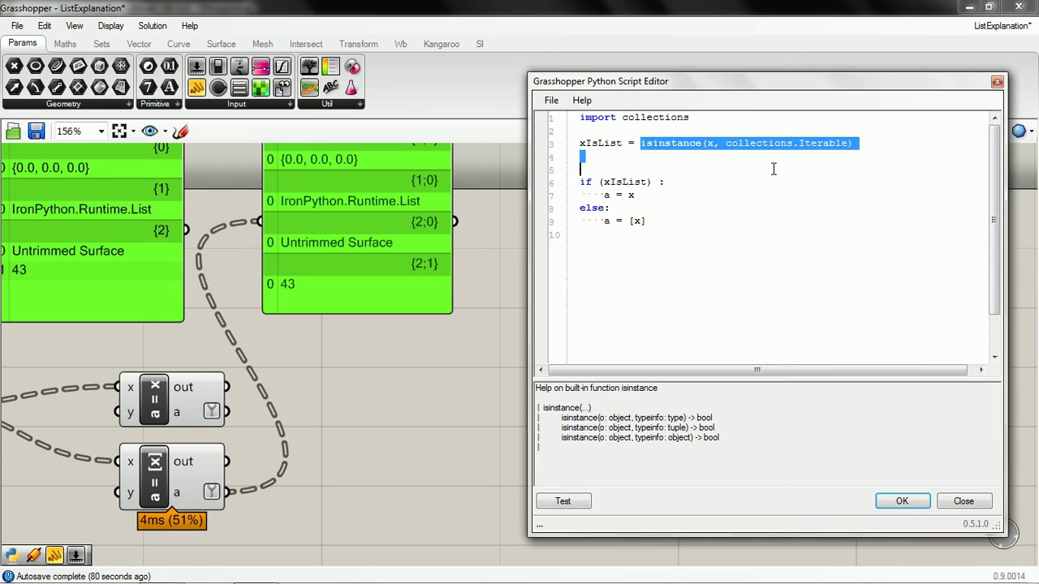
click(690, 117)
key(Delete)
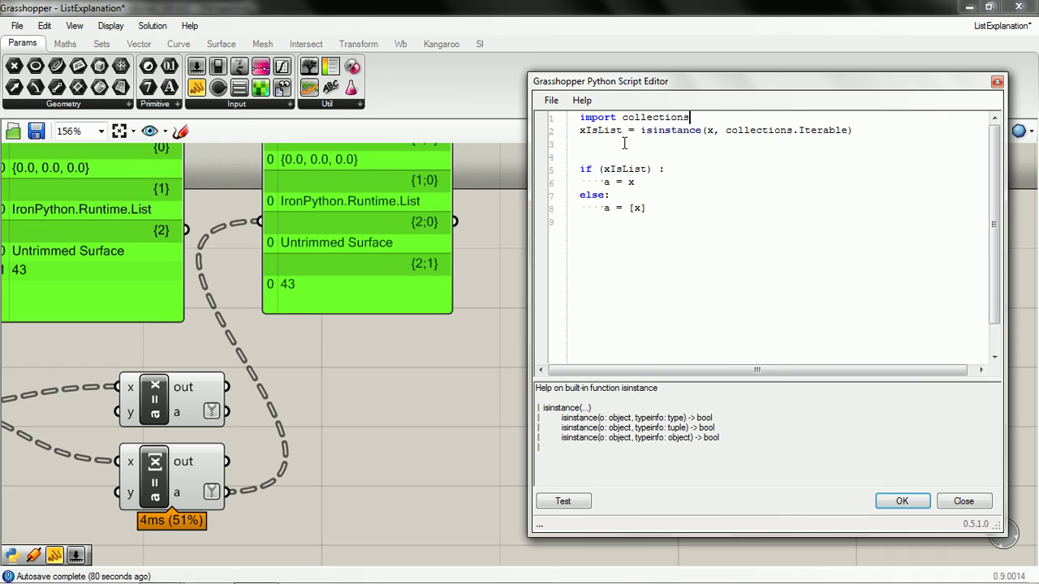
drag(603, 171, 648, 175)
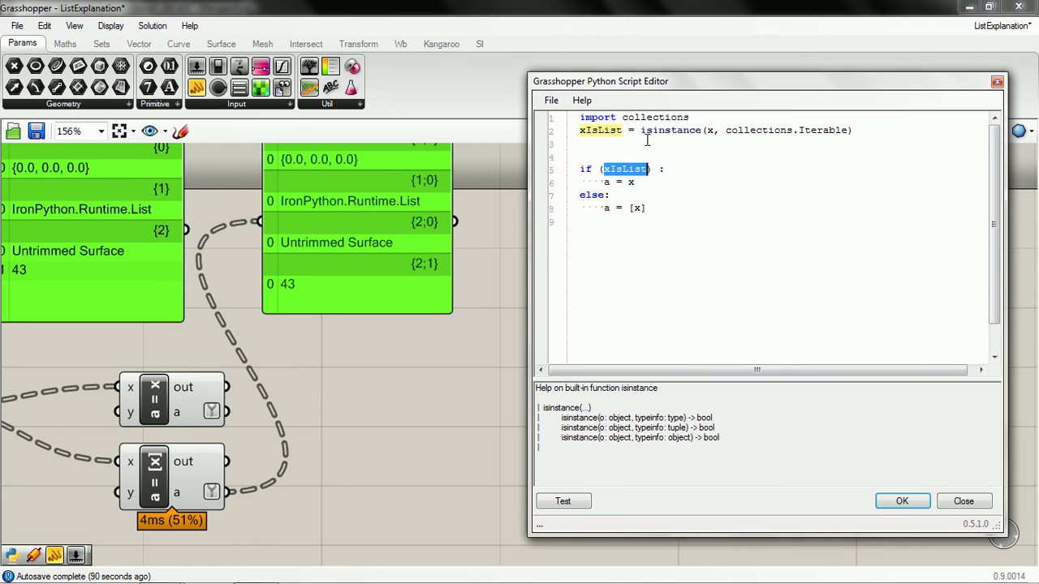
mouse_move(640, 130)
mouse_down()
mouse_move(765, 155)
mouse_move(848, 134)
mouse_up()
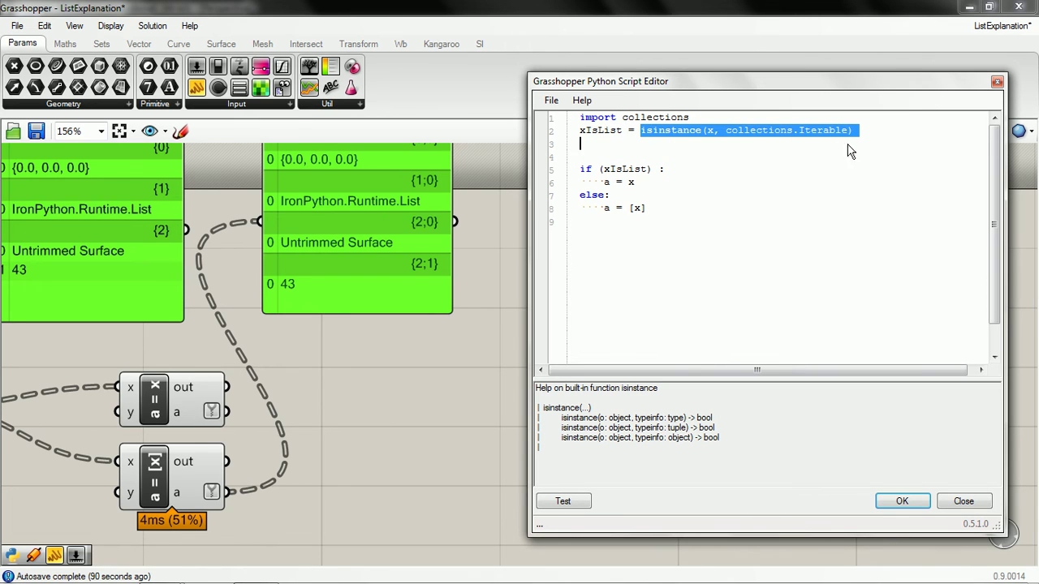
Step: Test and apply the list-checking script, then open the Python component's context menu
click(564, 504)
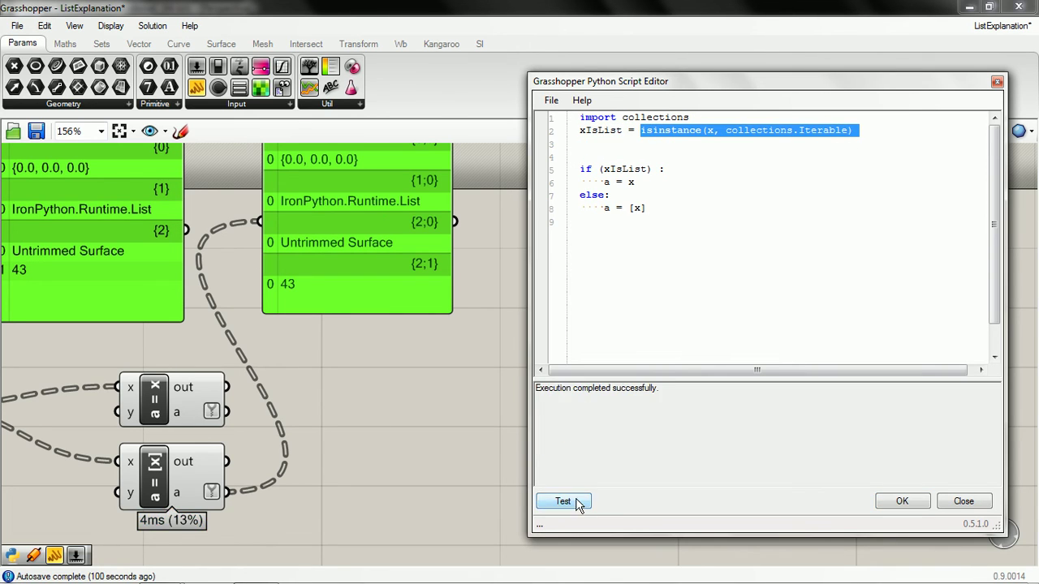
click(899, 501)
click(899, 502)
right_drag(668, 394, 618, 397)
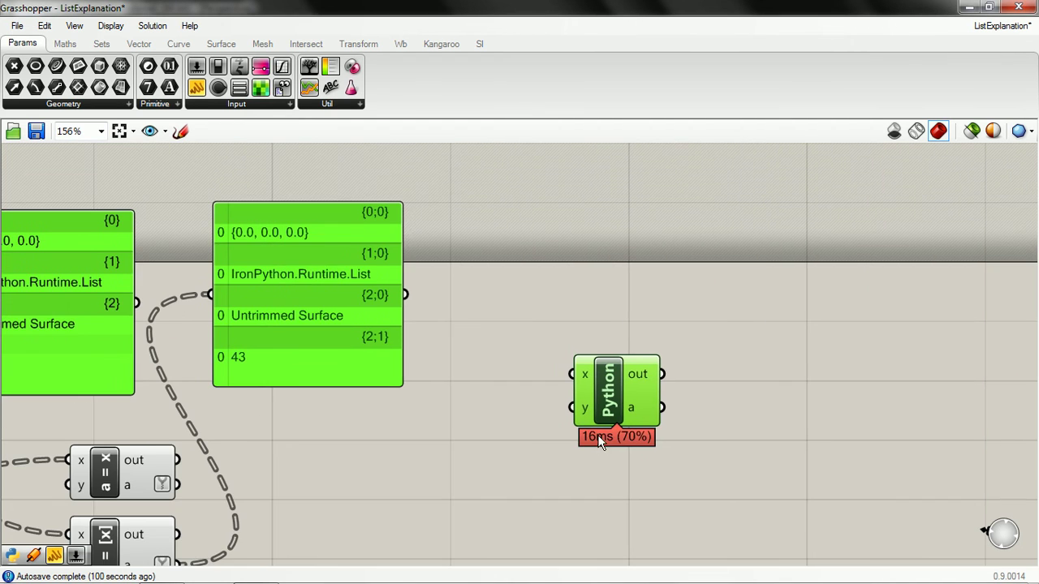
right_click(617, 397)
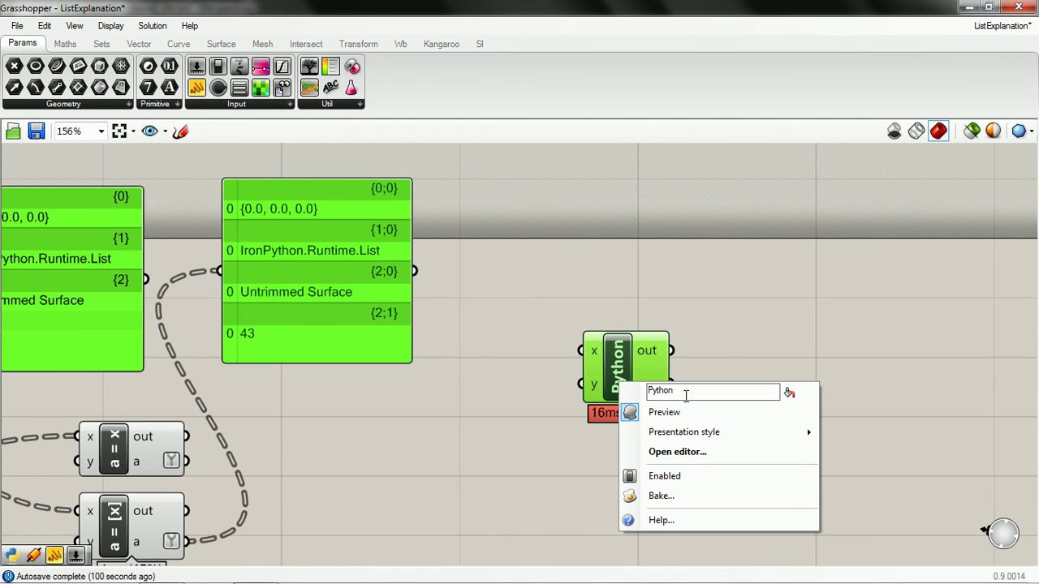
Step: Rename the new Python component to PyList
key(BackSpace)
key(BackSpace)
key(BackSpace)
key(BackSpace)
text(List)
key(Return)
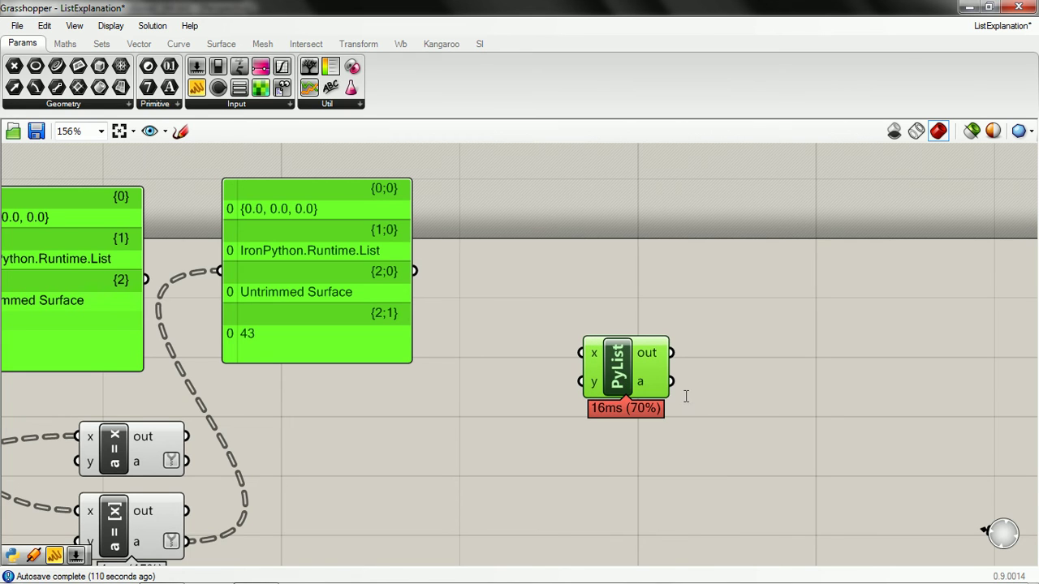
Step: Wire PyList from the pass-through output into the right panel, lengthened to show 234 and 43
right_drag(609, 388, 736, 297)
mouse_move(736, 298)
mouse_down()
mouse_move(631, 395)
mouse_move(210, 530)
mouse_move(243, 536)
mouse_up()
scroll(261, 421, down, 2)
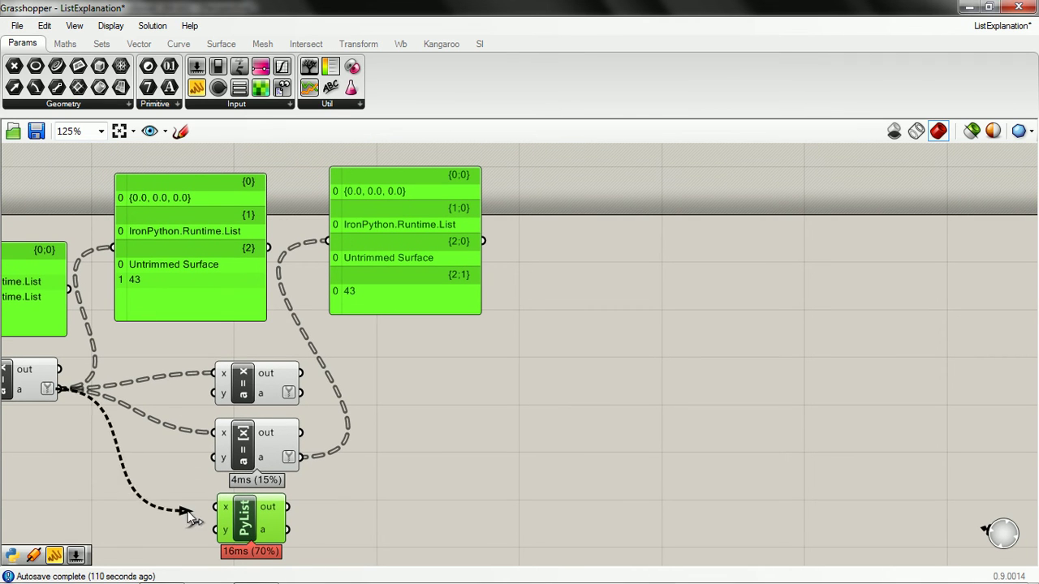
drag(60, 388, 216, 507)
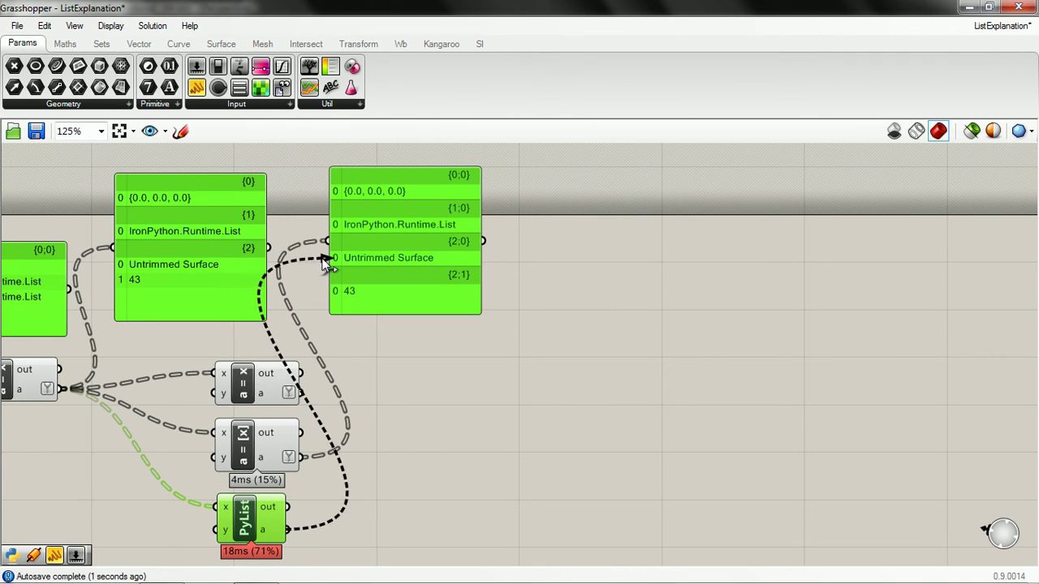
drag(300, 489, 330, 244)
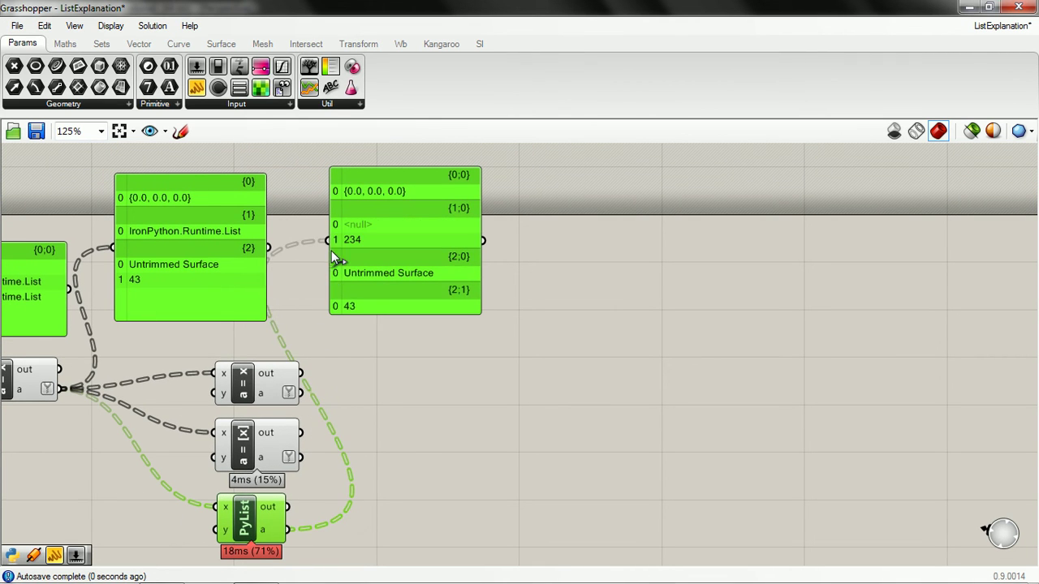
click(410, 323)
drag(406, 314, 404, 333)
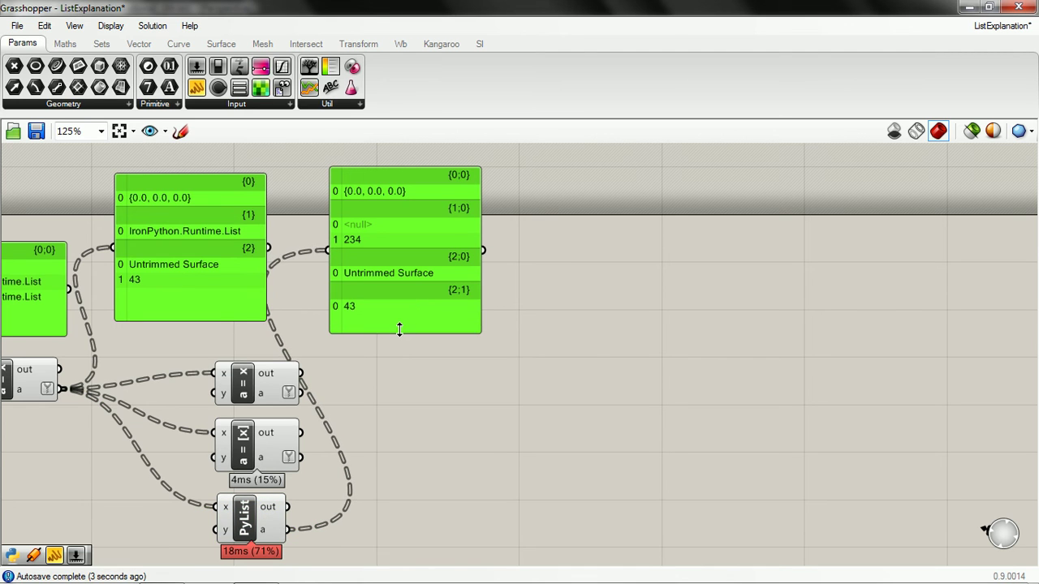
right_drag(340, 362, 379, 367)
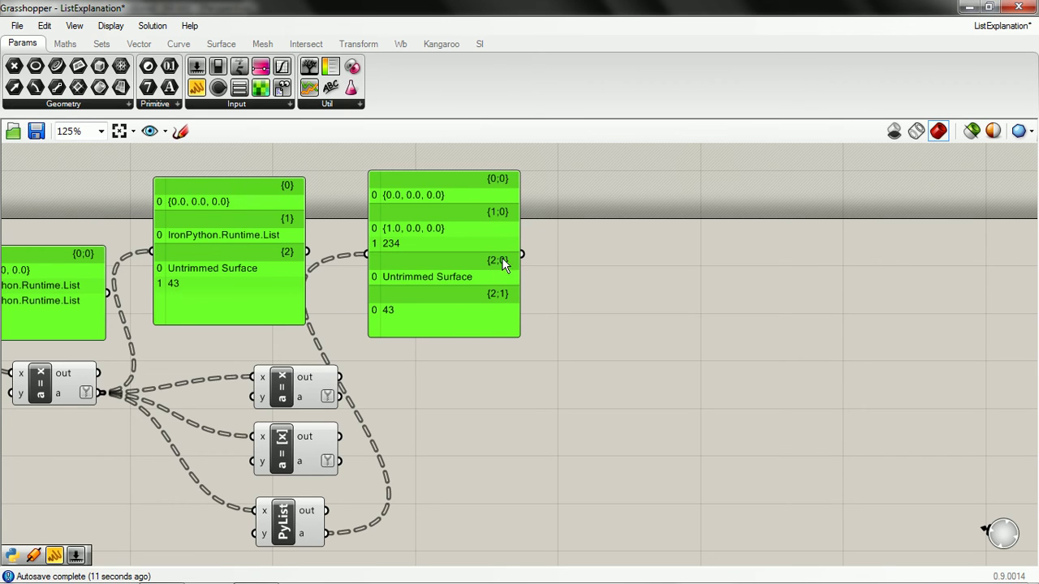
Step: Connect the Python output to PyList's x input and attach a copied panel to PyList's output
mouse_move(467, 313)
right_down()
mouse_move(447, 273)
mouse_move(480, 225)
mouse_move(665, 235)
mouse_move(686, 309)
right_up()
drag(686, 309, 376, 296)
right_drag(322, 265, 391, 330)
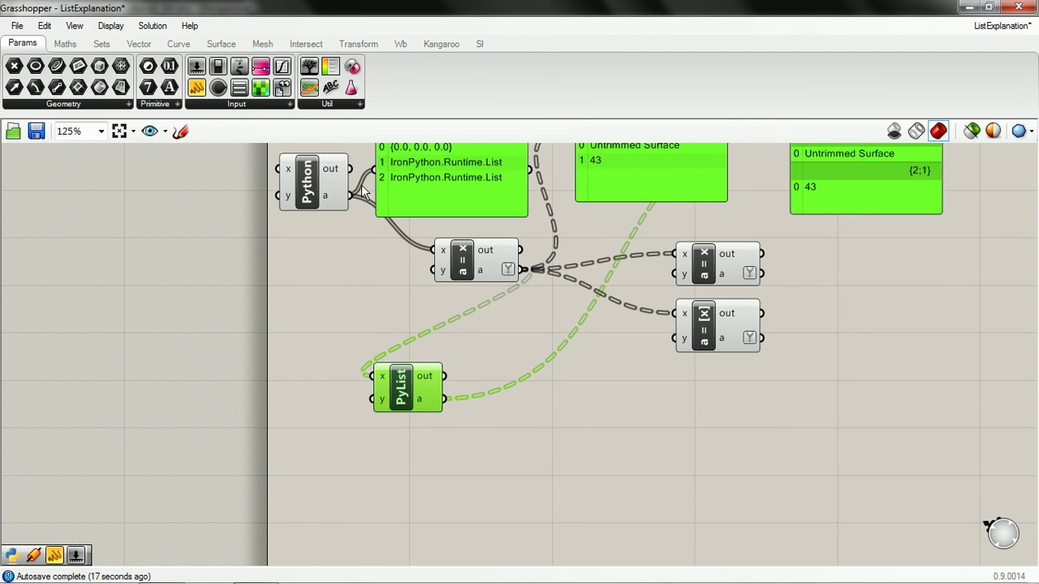
mouse_move(351, 195)
mouse_down()
mouse_move(379, 380)
mouse_move(355, 493)
mouse_up()
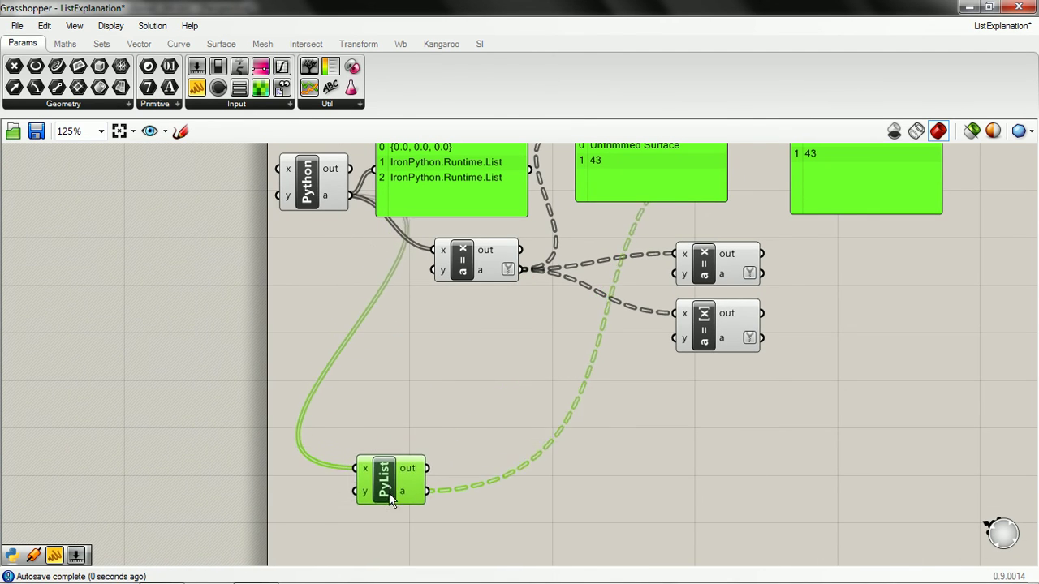
click(425, 170)
alt+drag(432, 181, 495, 414)
right_drag(439, 464, 460, 408)
drag(441, 456, 457, 347)
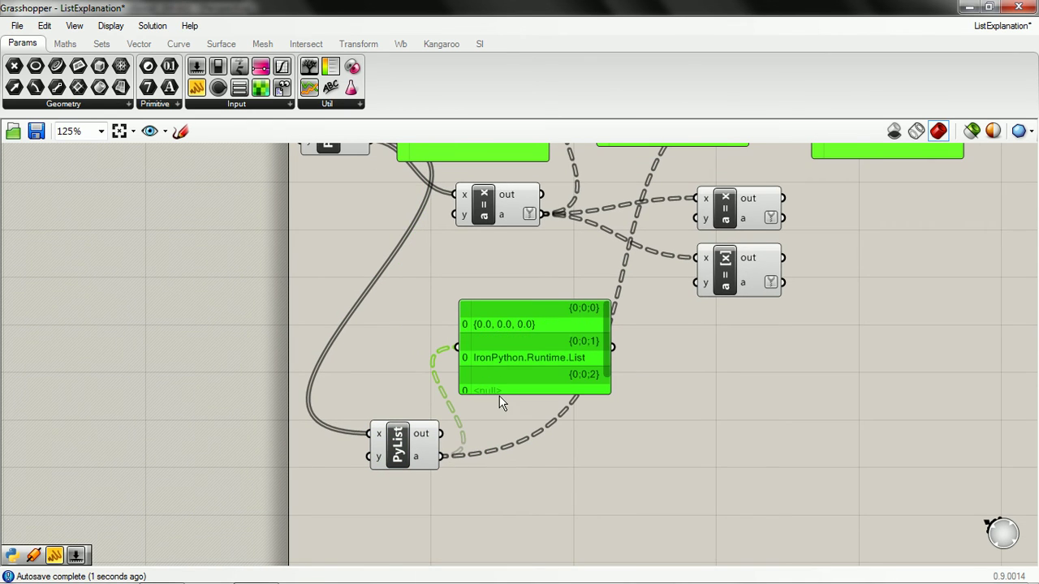
drag(500, 396, 500, 477)
right_drag(517, 405, 507, 348)
Step: Simplify PyList's output, then duplicate PyList with its panel and chain the first into the copy
right_click(407, 401)
click(453, 539)
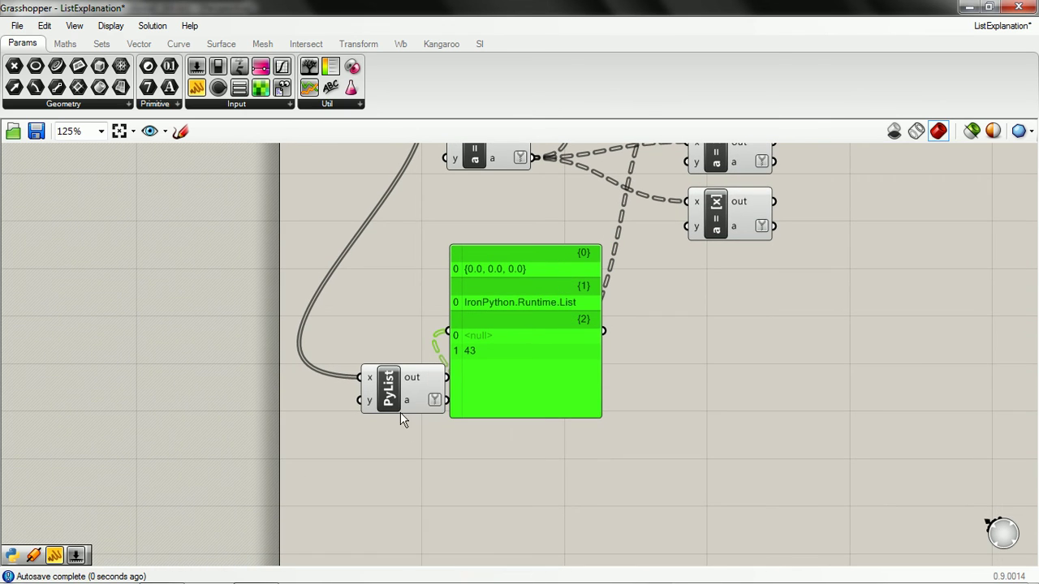
drag(396, 389, 366, 464)
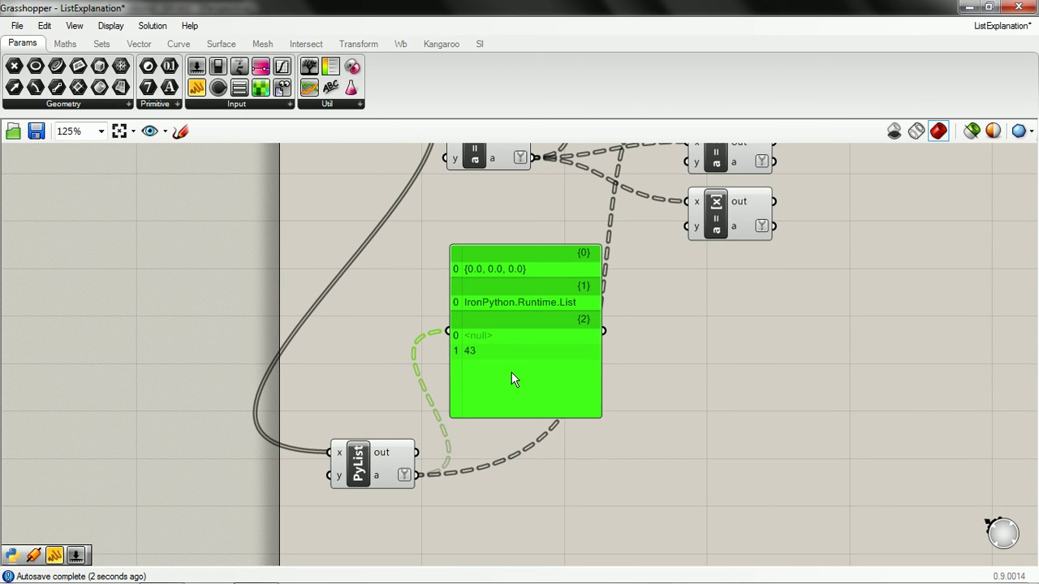
shift+click(383, 467)
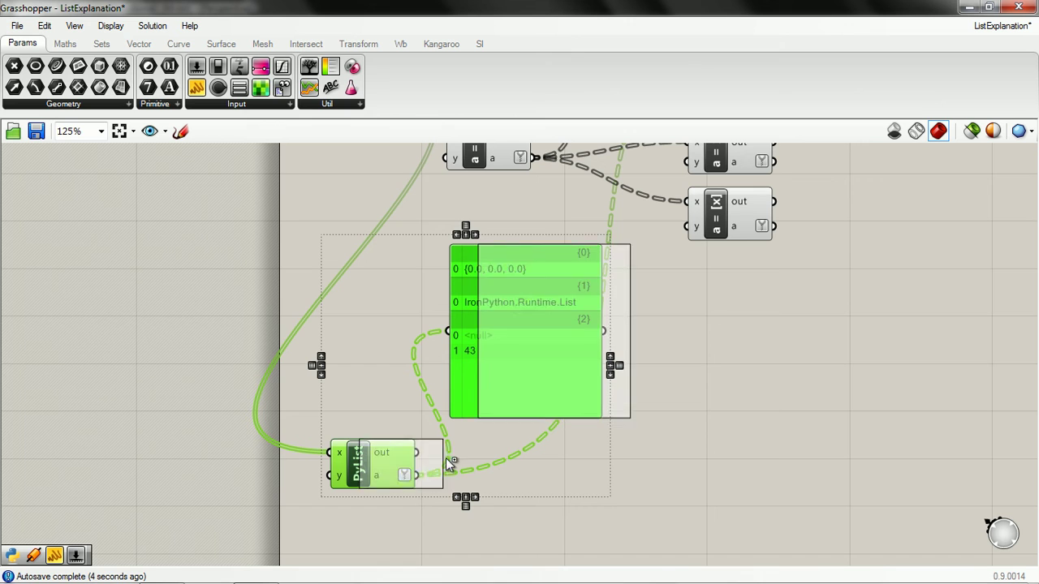
alt+drag(377, 471, 641, 484)
right_drag(556, 464, 446, 414)
right_click(460, 414)
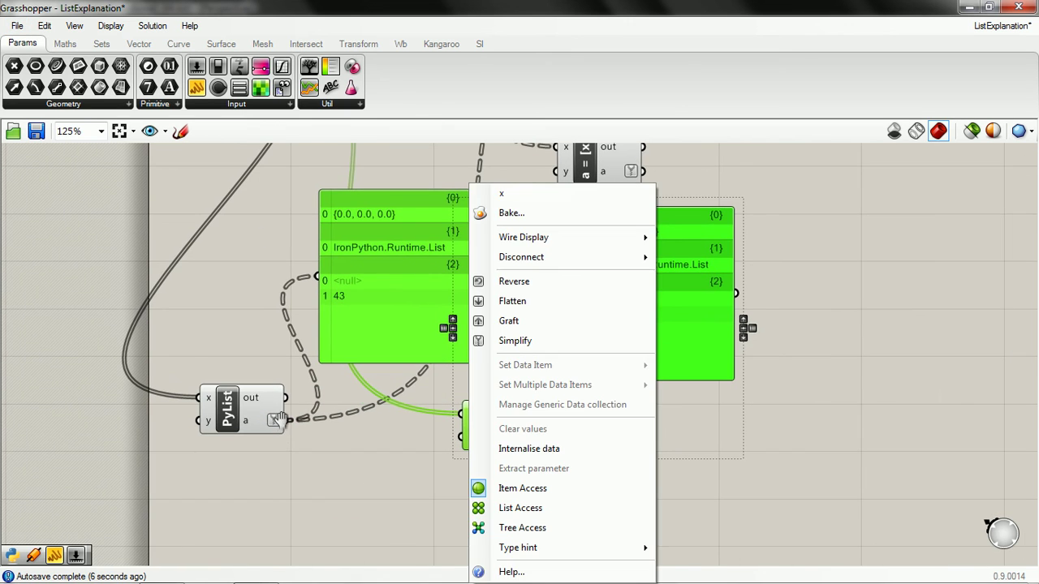
click(286, 420)
drag(286, 420, 459, 415)
right_drag(497, 413, 371, 405)
Step: Add a third chained PyList-and-panel copy and recompute with F5, showing branches {0;0;0} through {2;1;0}
alt+drag(394, 413, 665, 416)
drag(499, 416, 605, 409)
right_drag(657, 371, 430, 379)
right_drag(566, 287, 492, 311)
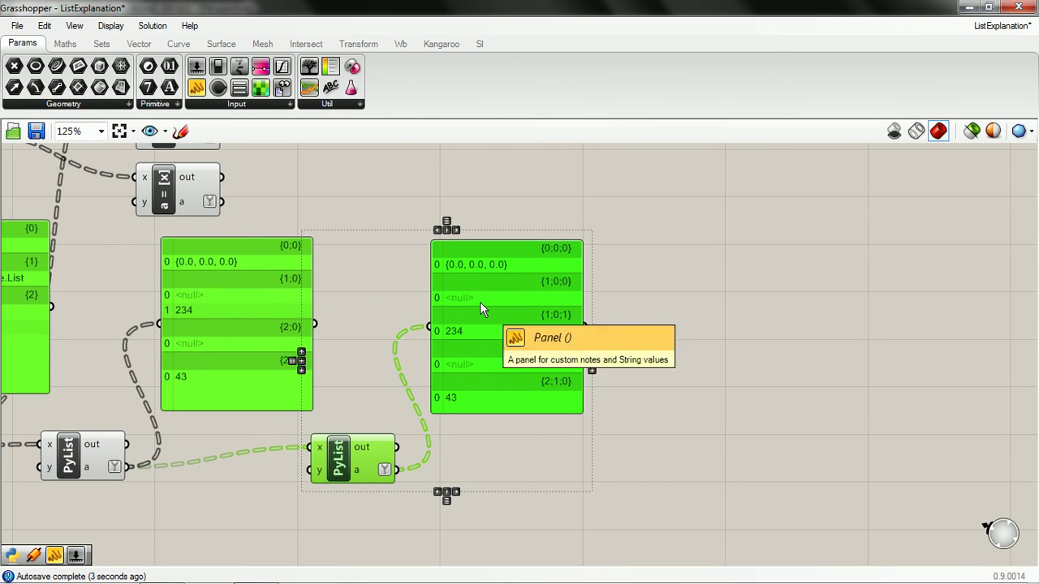
key(F5)
click(401, 303)
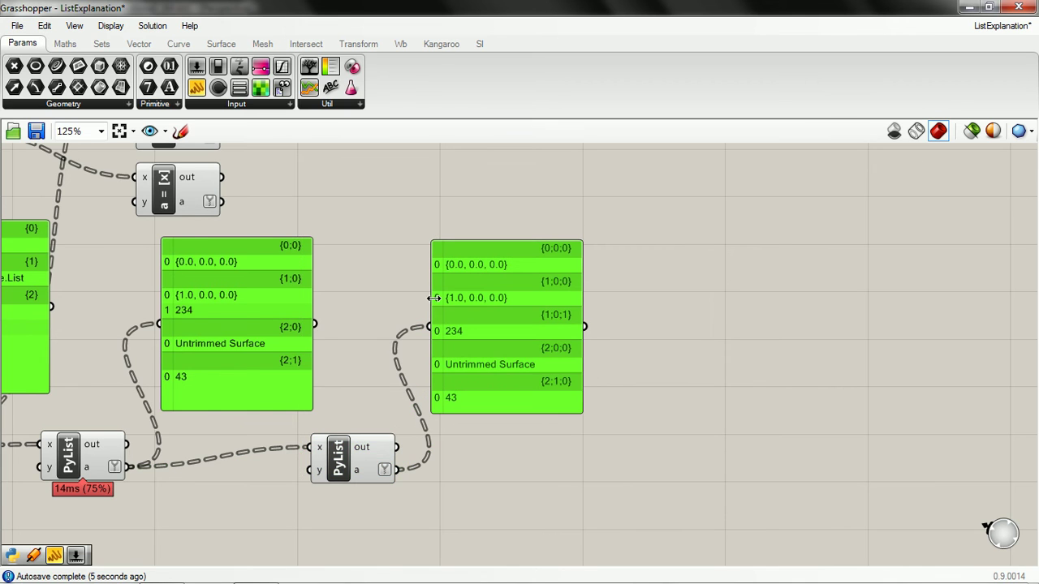
right_drag(433, 296, 360, 280)
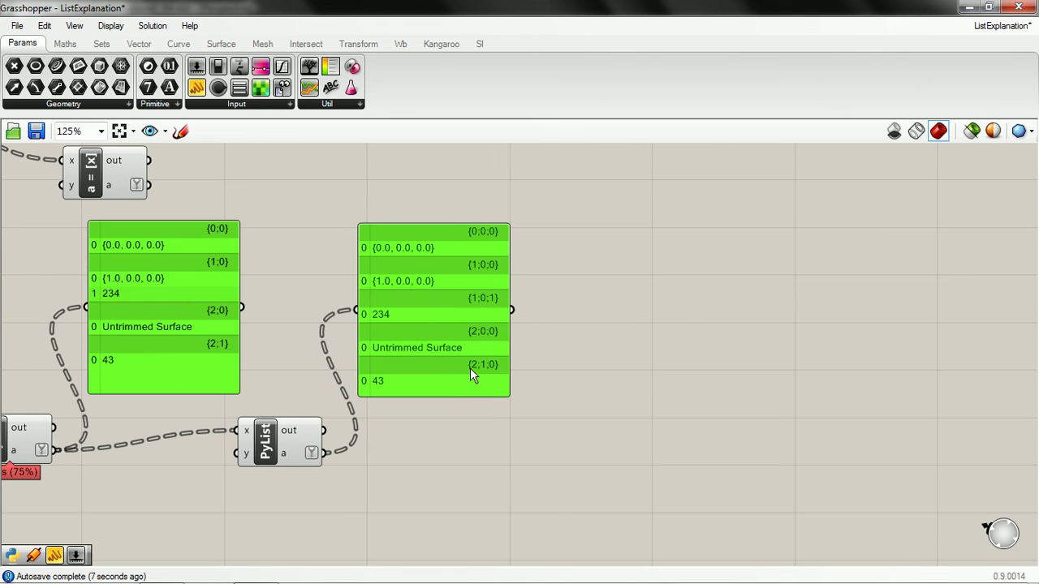
right_drag(406, 243, 395, 318)
right_drag(399, 264, 398, 317)
Step: Copy the nested list literal from the Python component's script
scroll(464, 359, down, 3)
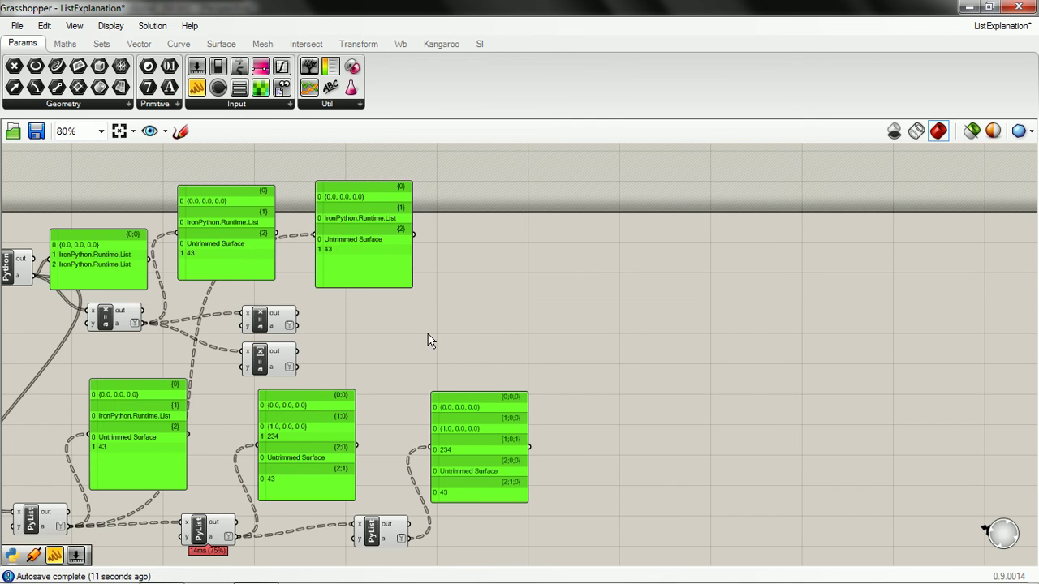
right_drag(5, 287, 255, 292)
double_click(256, 276)
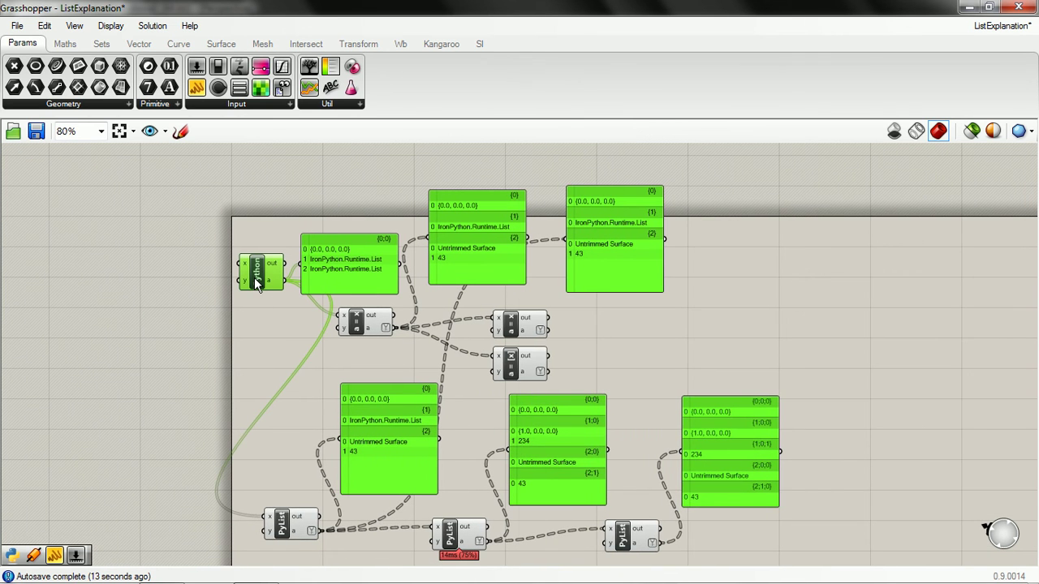
drag(769, 195, 624, 199)
key(ctrl+c)
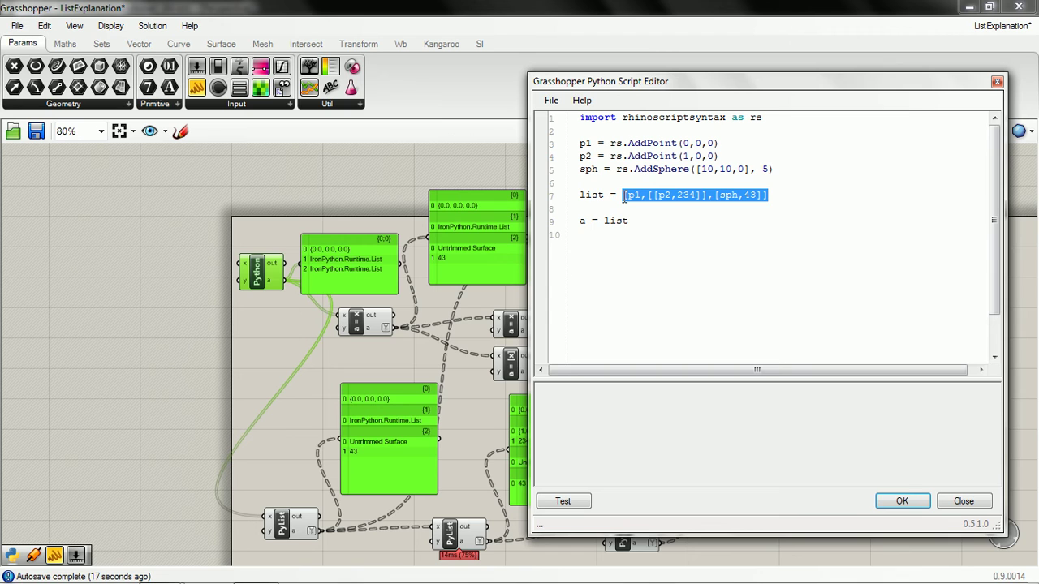
click(902, 501)
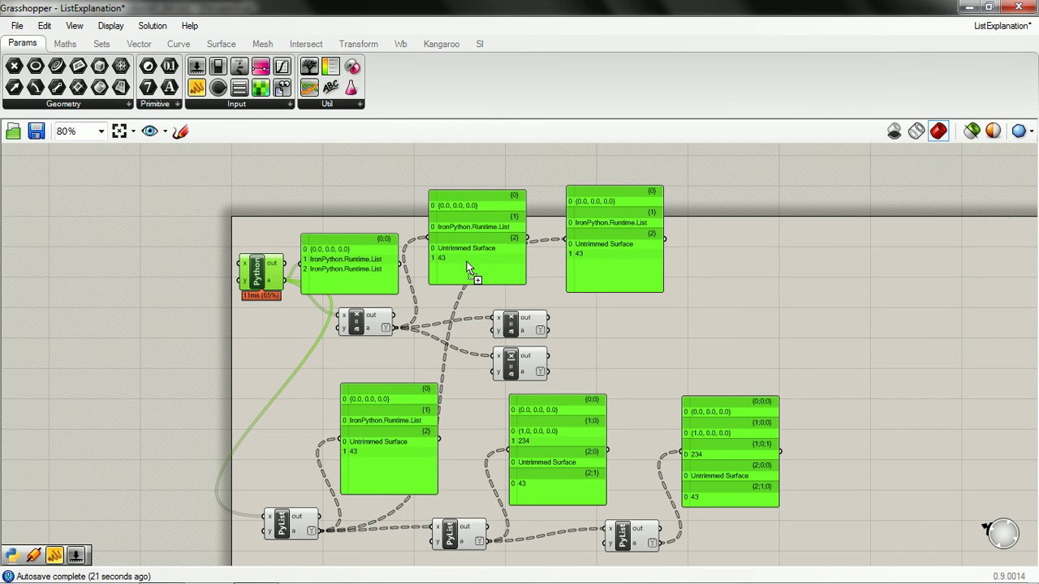
Step: Create a Scribble reading [p1,[[p2,234]],[sph,43]] beside the deepest PyList panel
click(858, 419)
double_click(856, 419)
drag(863, 360, 695, 358)
key(ctrl+v)
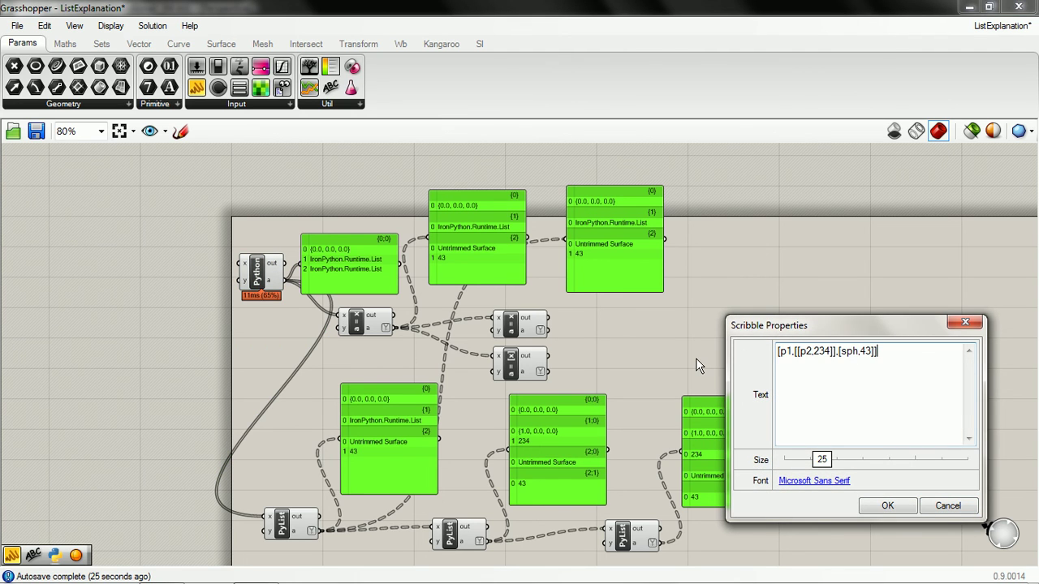
click(889, 506)
mouse_move(873, 470)
right_down()
mouse_move(668, 398)
mouse_move(622, 360)
right_up()
scroll(667, 399, up, 3)
right_click(668, 399)
scroll(619, 360, up, 2)
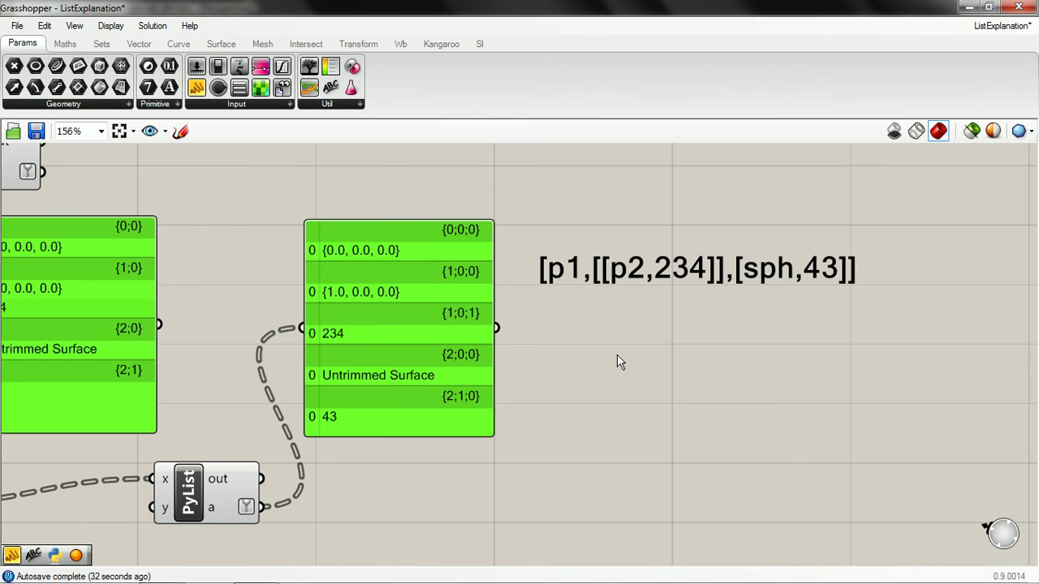
scroll(617, 361, up, 2)
right_drag(656, 352, 601, 334)
right_drag(514, 311, 509, 316)
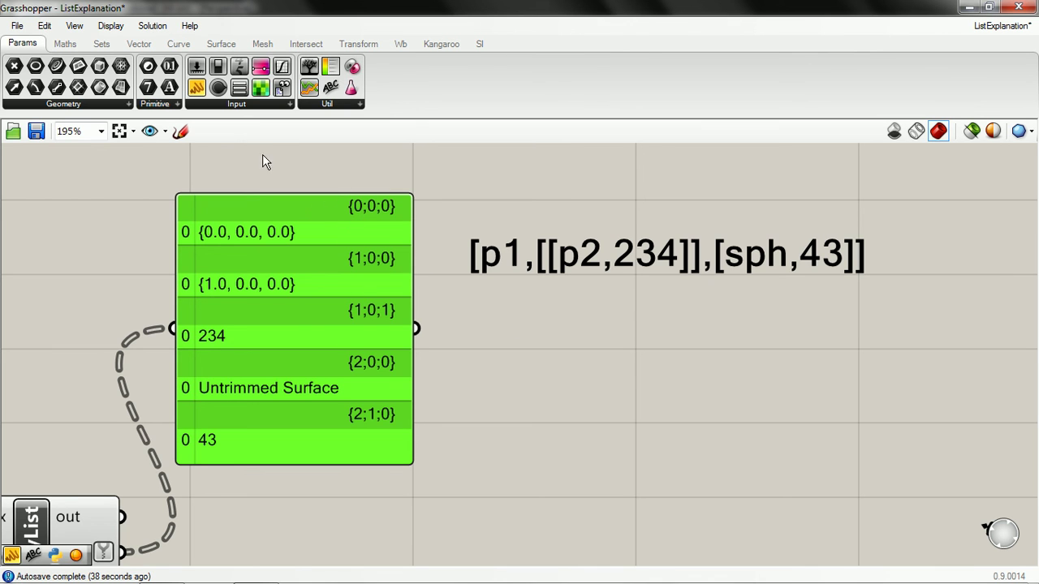
click(179, 130)
click(201, 157)
click(266, 226)
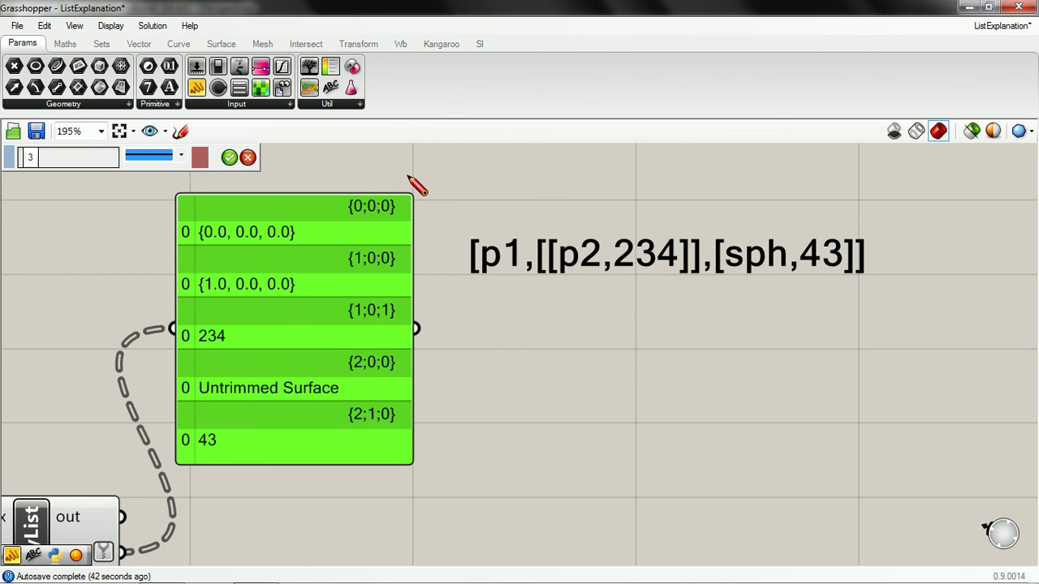
drag(353, 207, 361, 218)
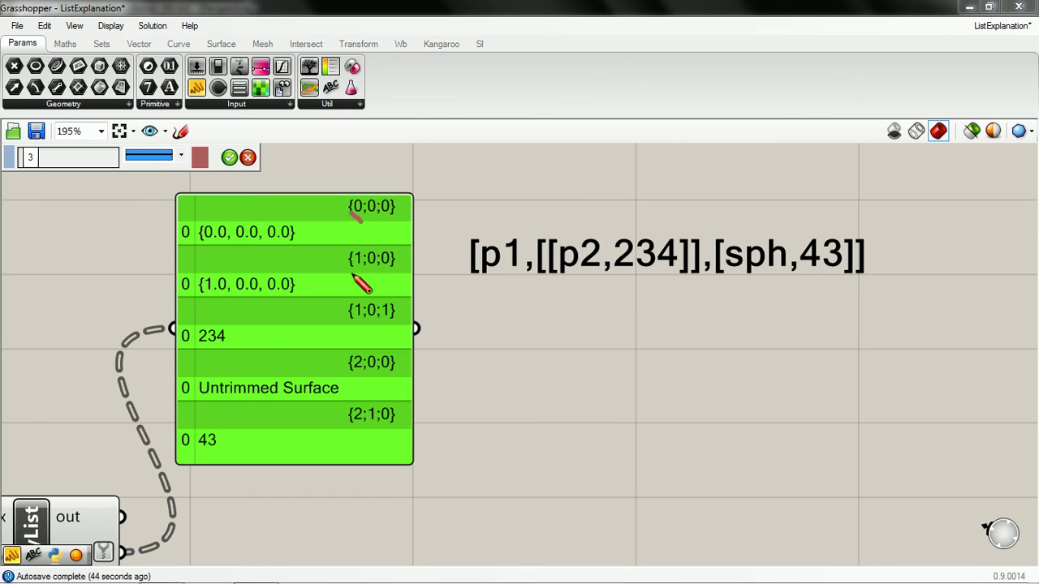
drag(350, 272, 365, 275)
drag(349, 325, 365, 325)
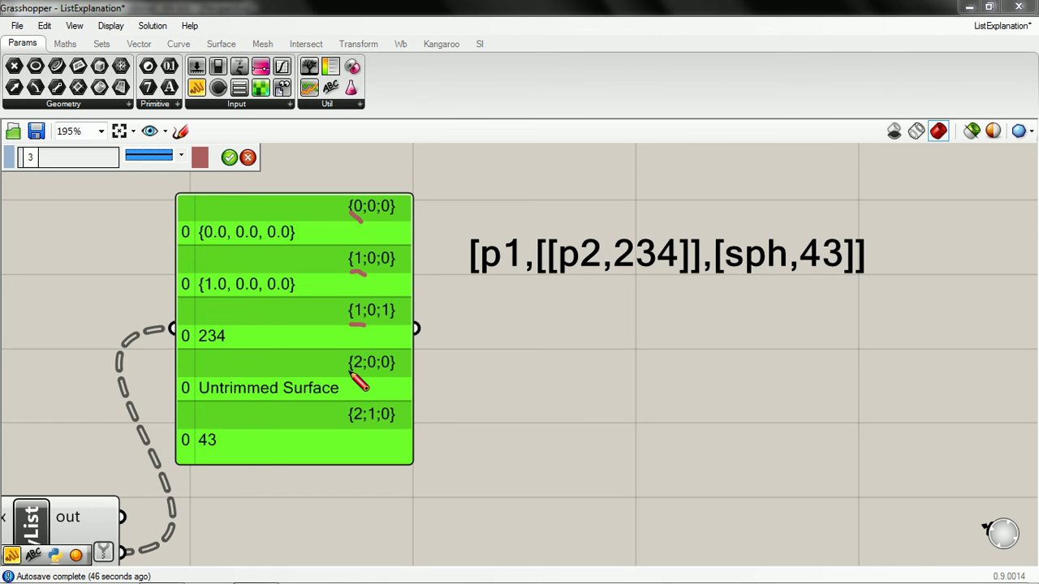
drag(350, 369, 362, 377)
drag(348, 428, 365, 427)
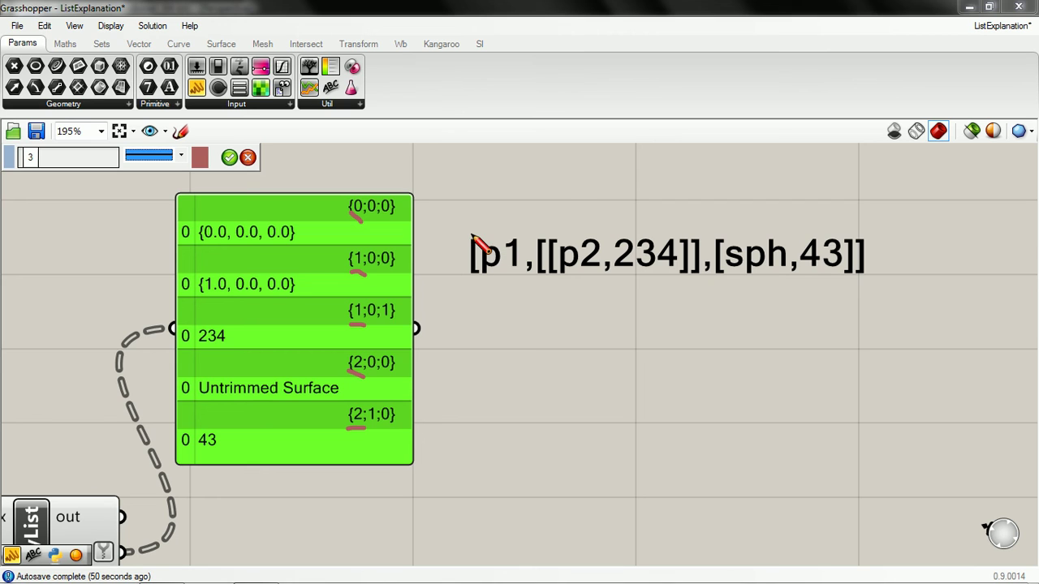
drag(470, 234, 864, 230)
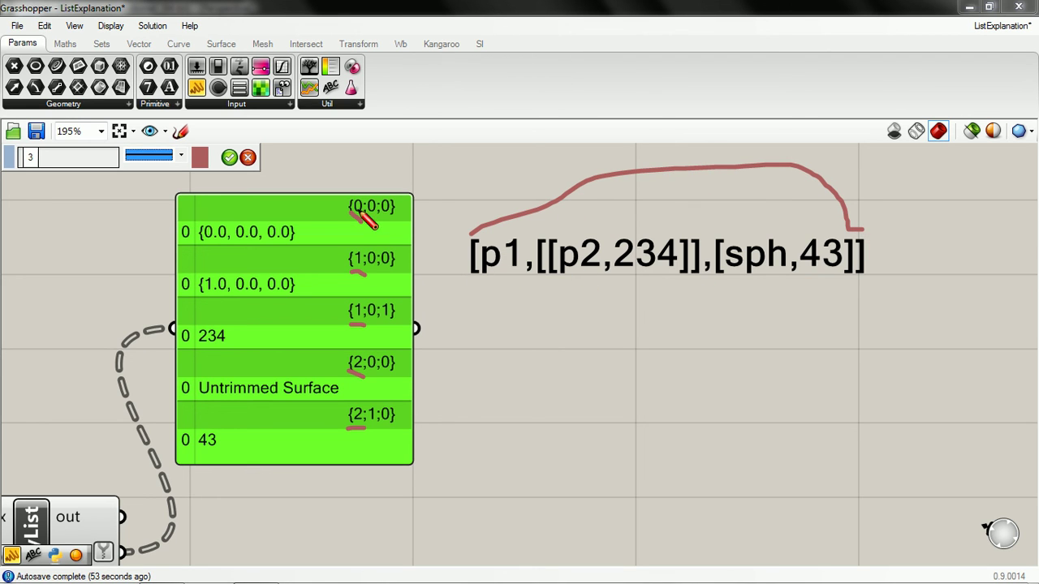
mouse_move(483, 271)
mouse_down()
mouse_move(530, 283)
mouse_move(531, 273)
mouse_up()
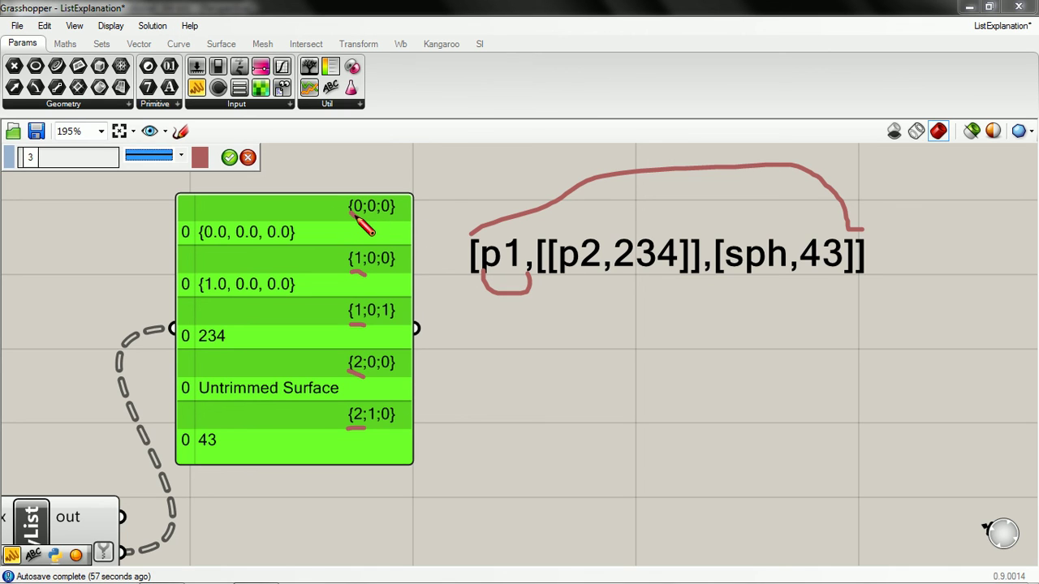
drag(539, 275, 574, 294)
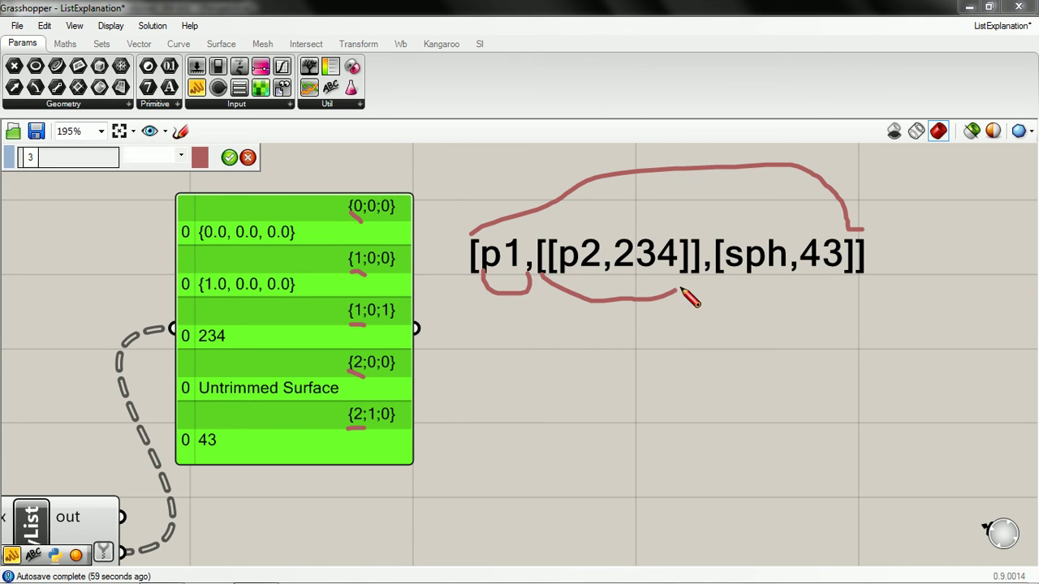
mouse_move(686, 286)
mouse_down()
mouse_move(691, 276)
mouse_move(851, 276)
mouse_up()
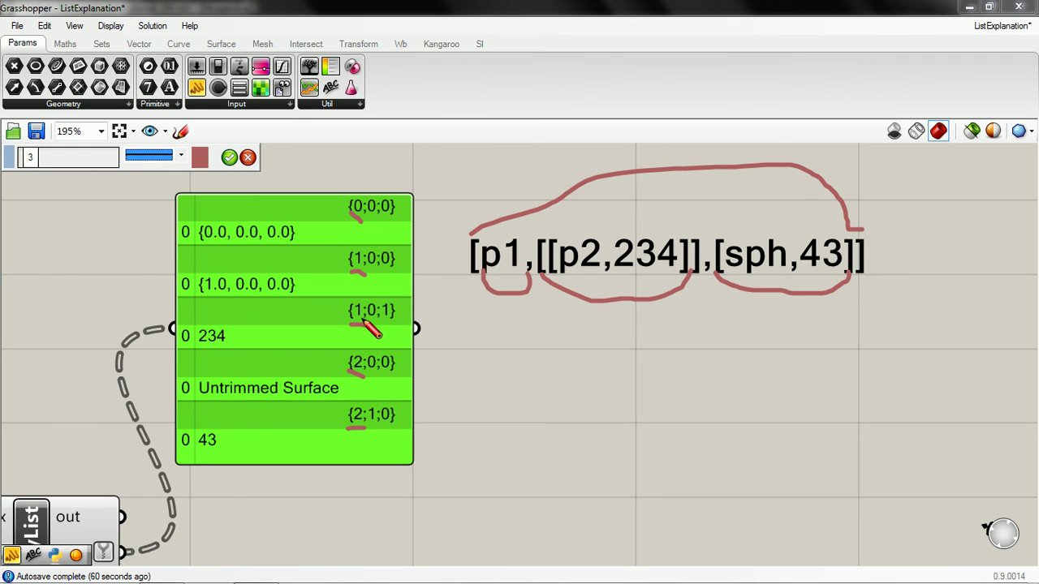
drag(345, 352, 351, 426)
drag(357, 322, 364, 274)
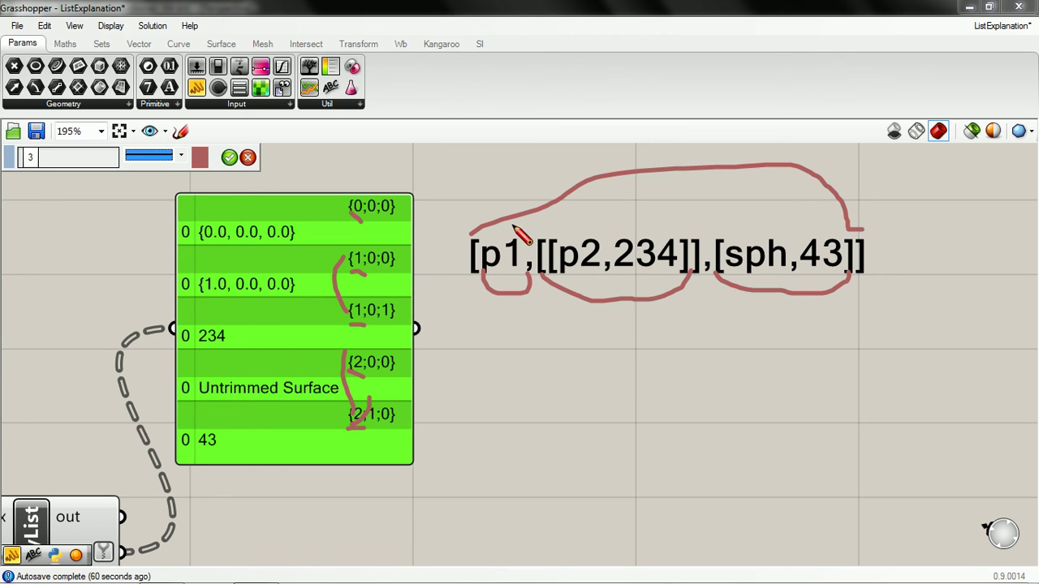
click(248, 158)
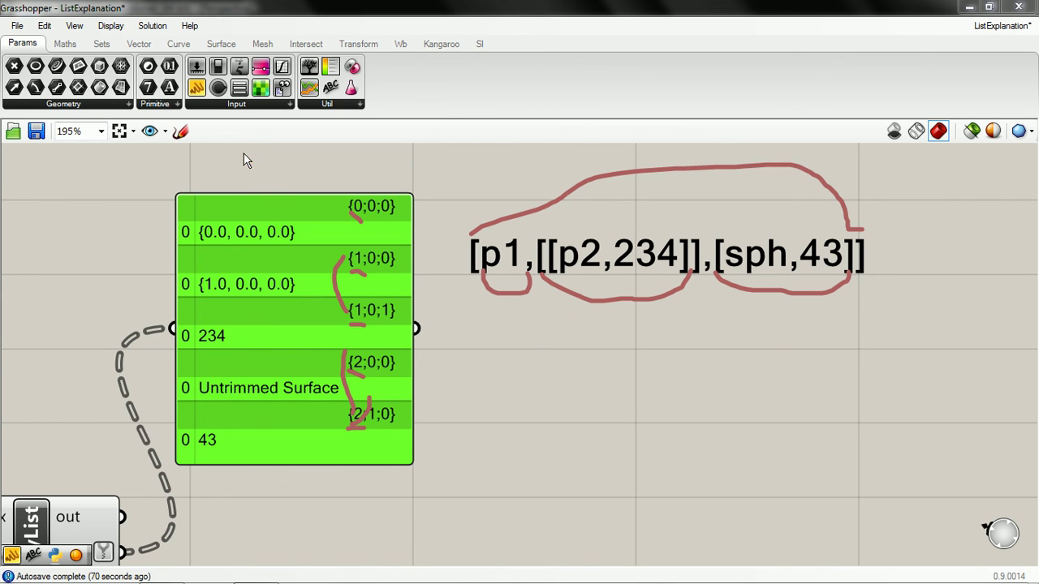
Step: Start a freehand sketch with the colour set to red
click(180, 131)
click(200, 157)
click(243, 226)
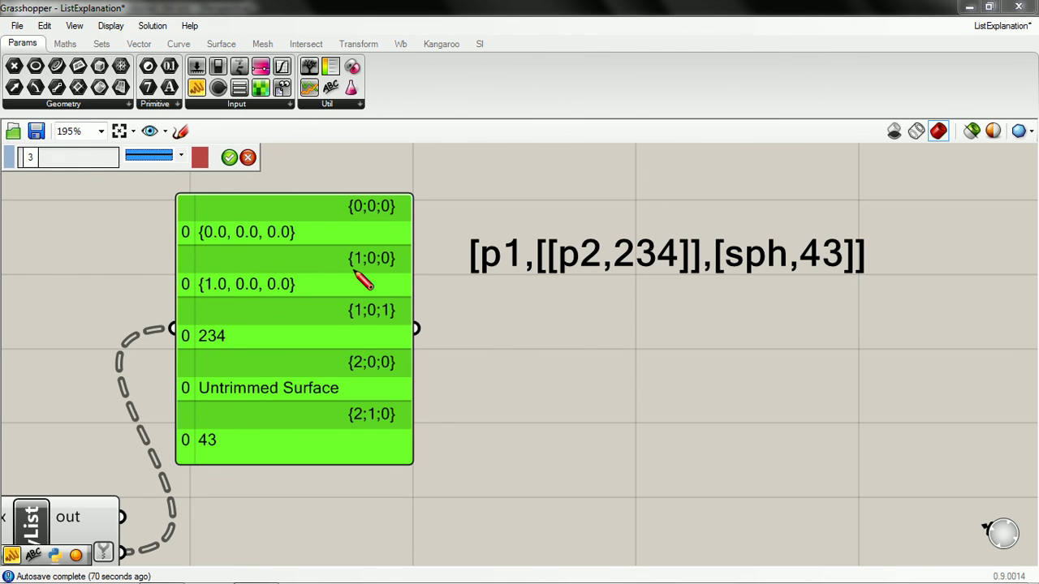
Step: Draw red marks over p1, [[p2,234]], [sph,43] and the {1;0;0} branch label
drag(349, 271, 395, 273)
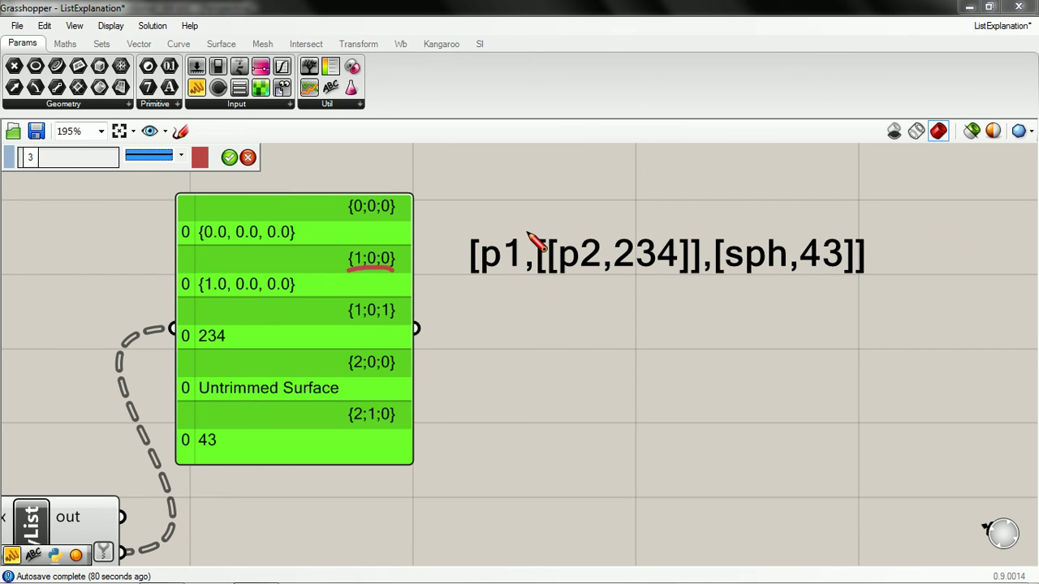
mouse_move(527, 231)
mouse_down()
mouse_move(658, 209)
mouse_move(699, 230)
mouse_move(700, 250)
mouse_up()
drag(468, 230, 507, 227)
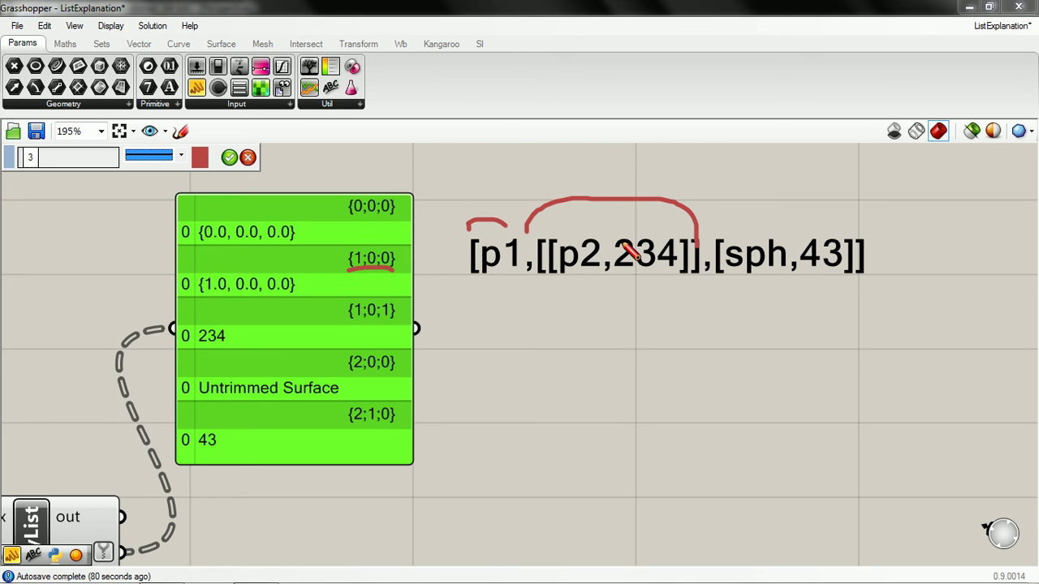
drag(701, 224, 844, 226)
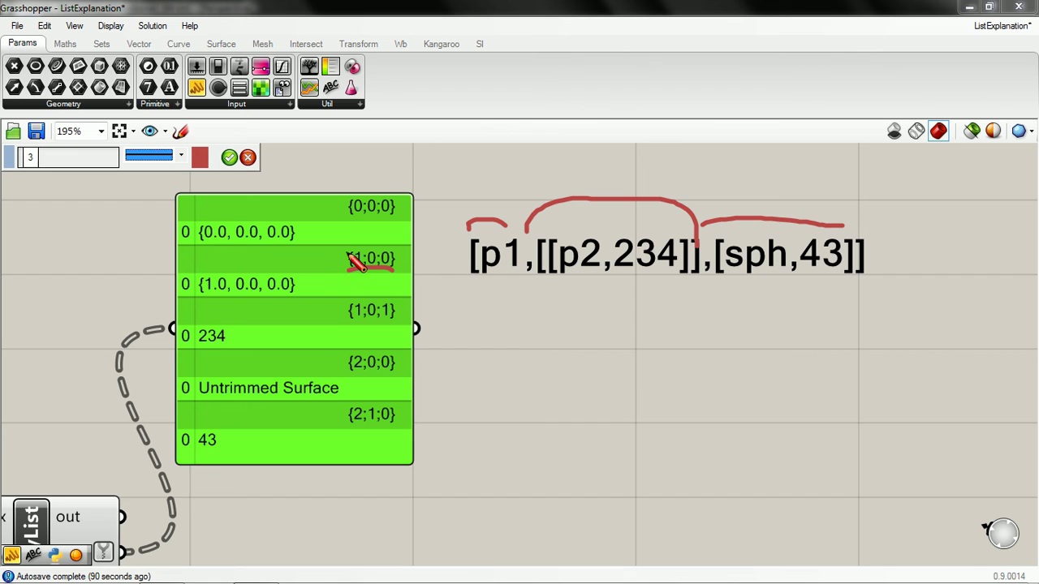
drag(357, 248, 370, 271)
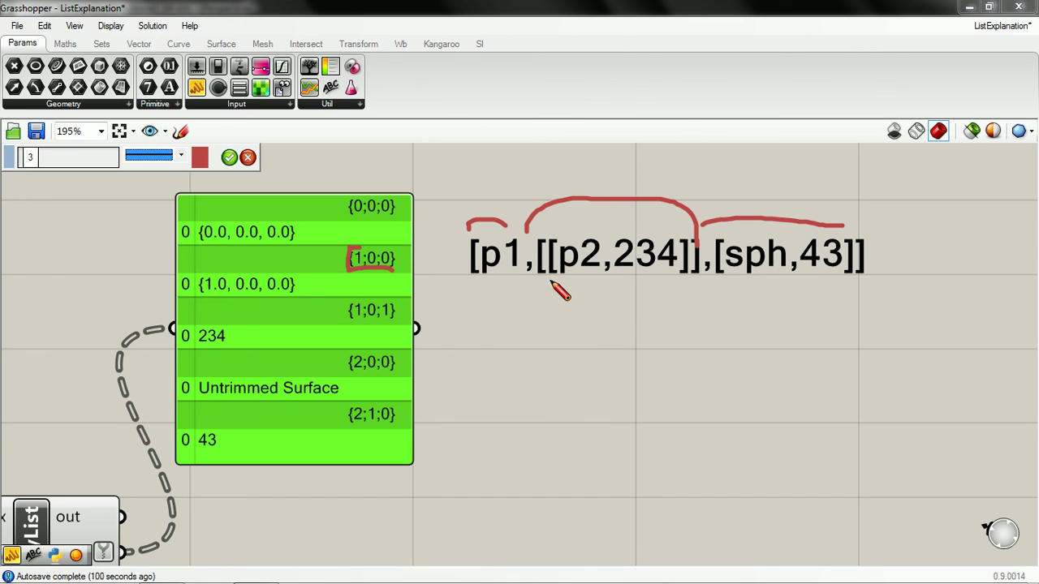
drag(552, 276, 680, 257)
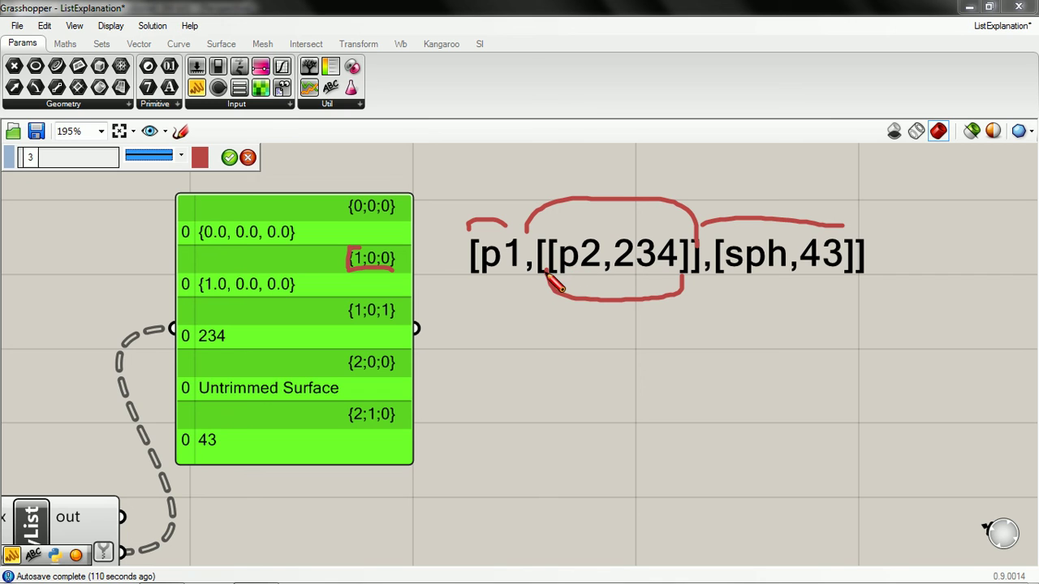
mouse_move(549, 277)
mouse_down()
mouse_move(560, 347)
mouse_move(598, 339)
mouse_move(596, 280)
mouse_up()
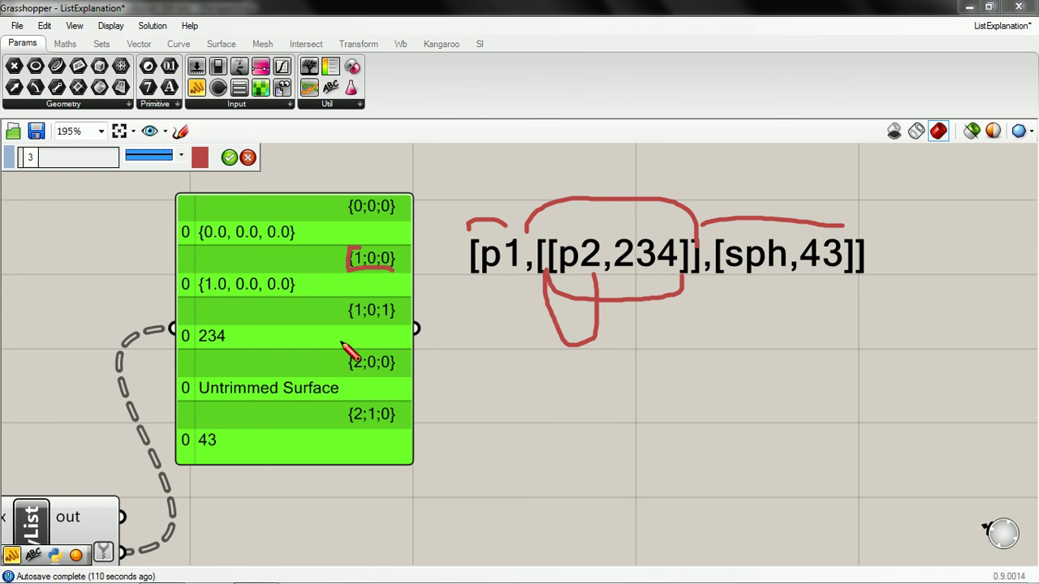
drag(672, 417, 528, 308)
Step: Select and delete the red sketch strokes
right_drag(482, 313, 573, 295)
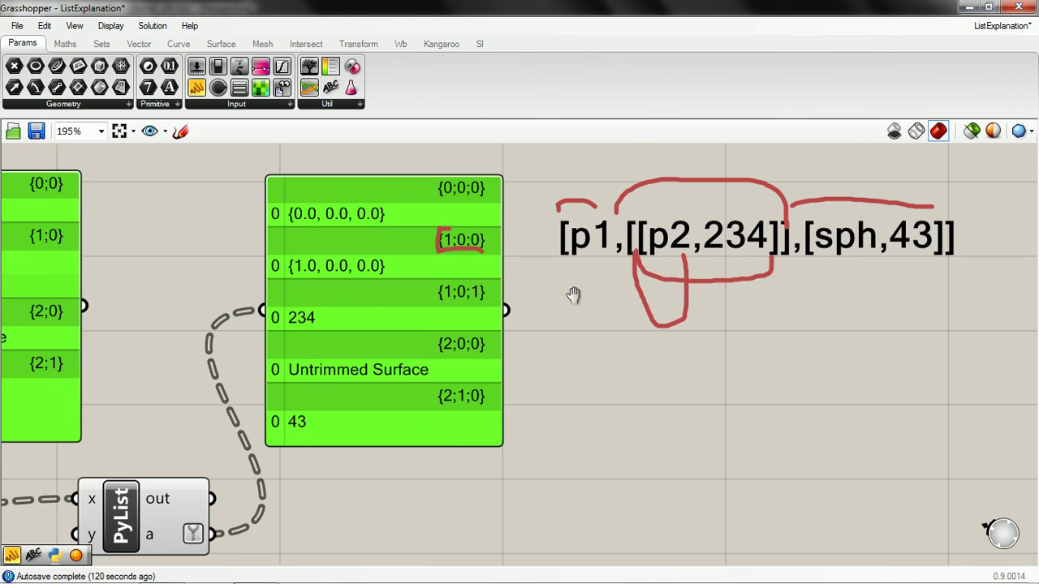
scroll(560, 297, down, 1)
click(600, 349)
key(Delete)
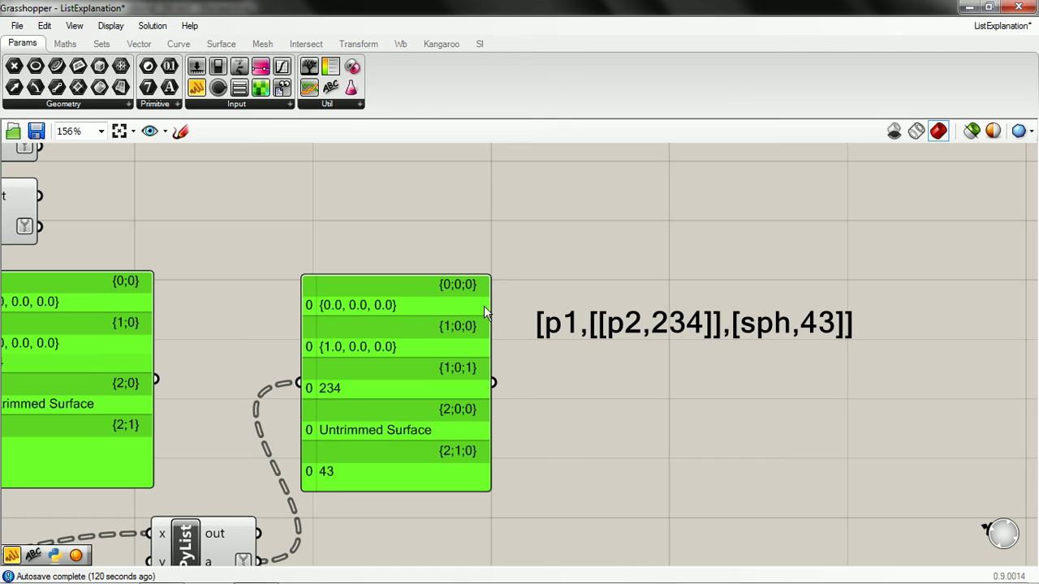
Step: Pan and zoom out until the whole list-unpacking definition is visible
right_drag(444, 443, 482, 390)
right_click(487, 386)
click(322, 285)
mouse_move(321, 285)
right_down()
mouse_move(470, 309)
mouse_move(519, 381)
right_up()
scroll(471, 309, up, 2)
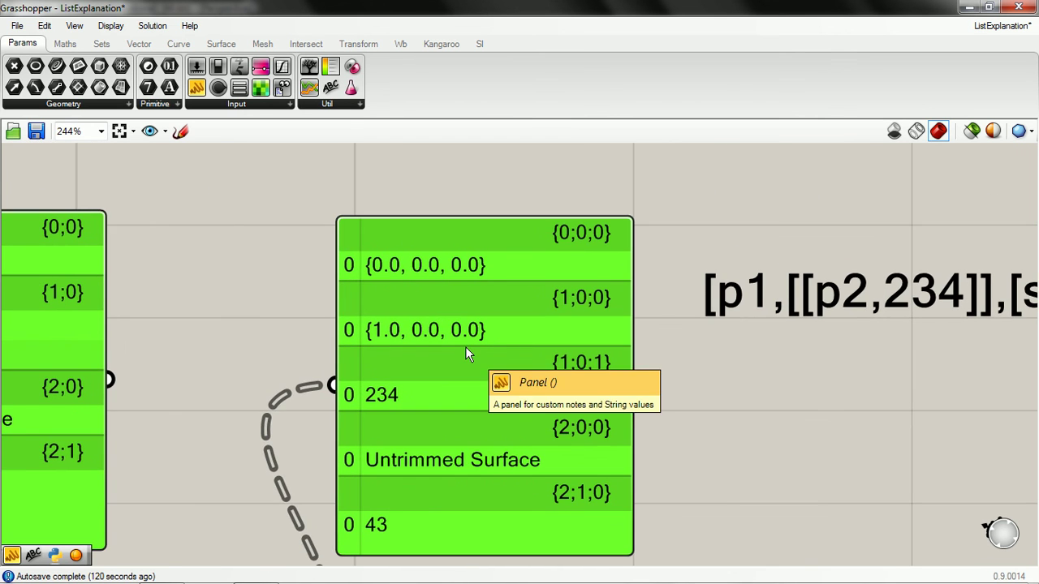
scroll(465, 346, down, 1)
scroll(659, 345, down, 1)
mouse_move(659, 345)
right_down()
mouse_move(511, 268)
mouse_move(598, 293)
right_up()
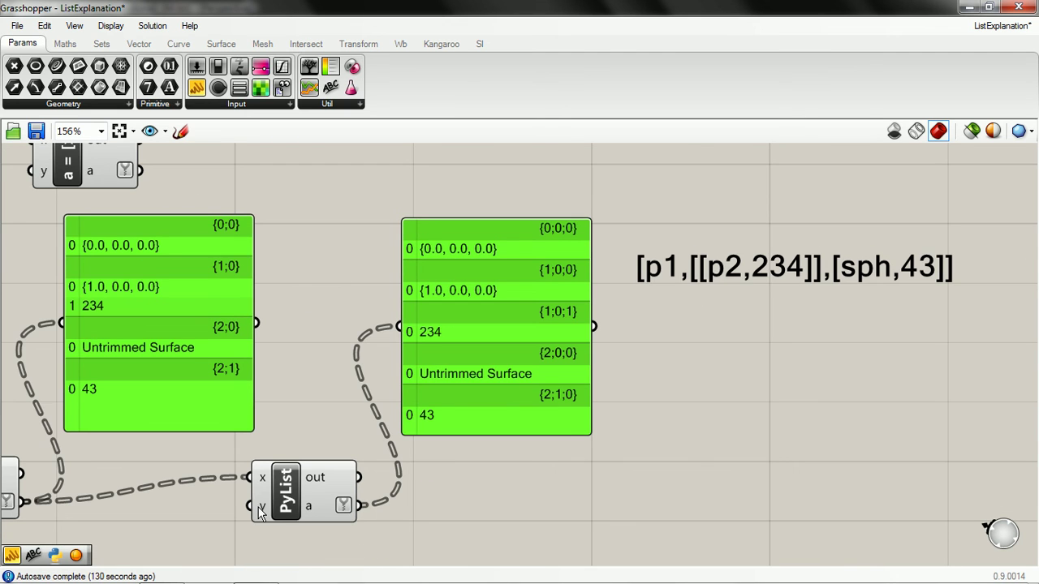
mouse_move(290, 370)
right_down()
mouse_move(482, 170)
mouse_move(654, 278)
mouse_move(464, 348)
mouse_move(432, 299)
right_up()
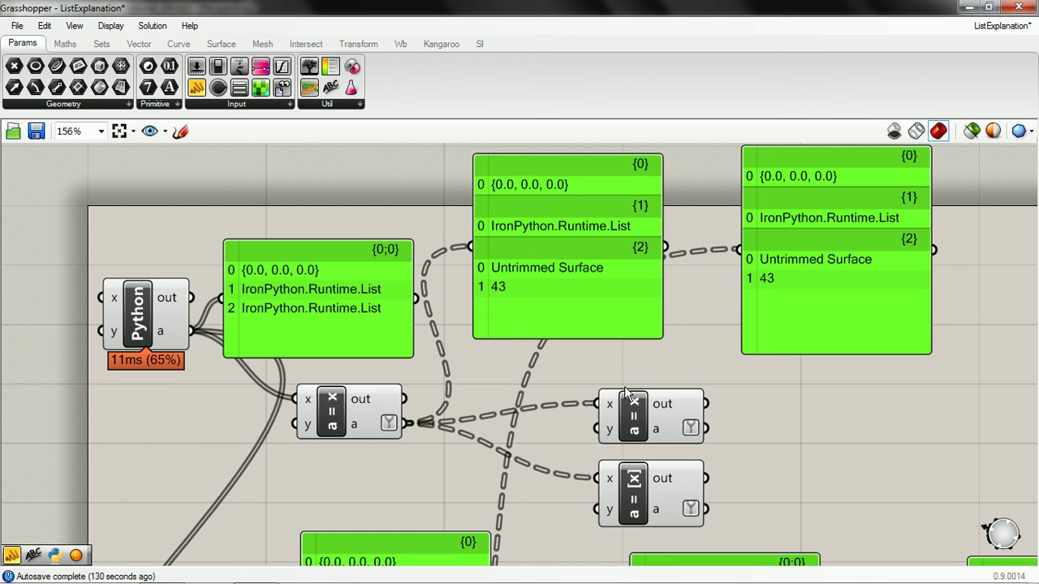
mouse_move(714, 406)
right_down()
mouse_move(609, 402)
mouse_move(439, 365)
right_up()
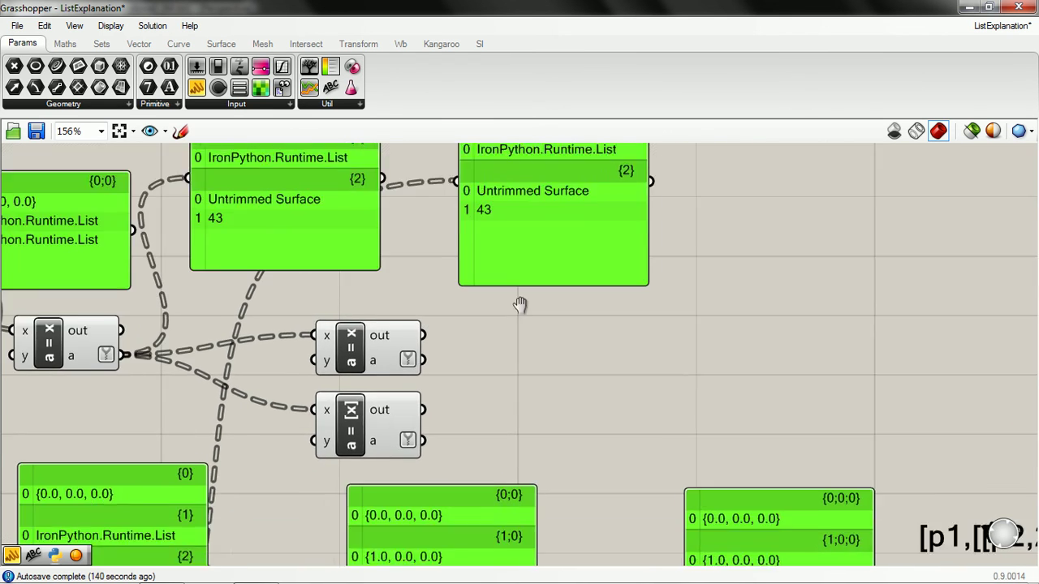
scroll(505, 246, down, 4)
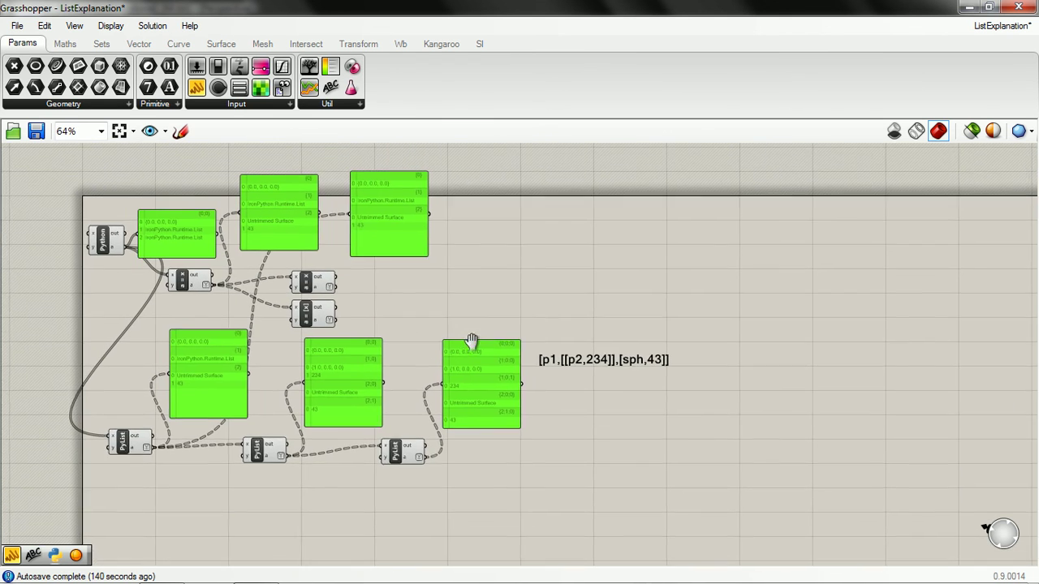